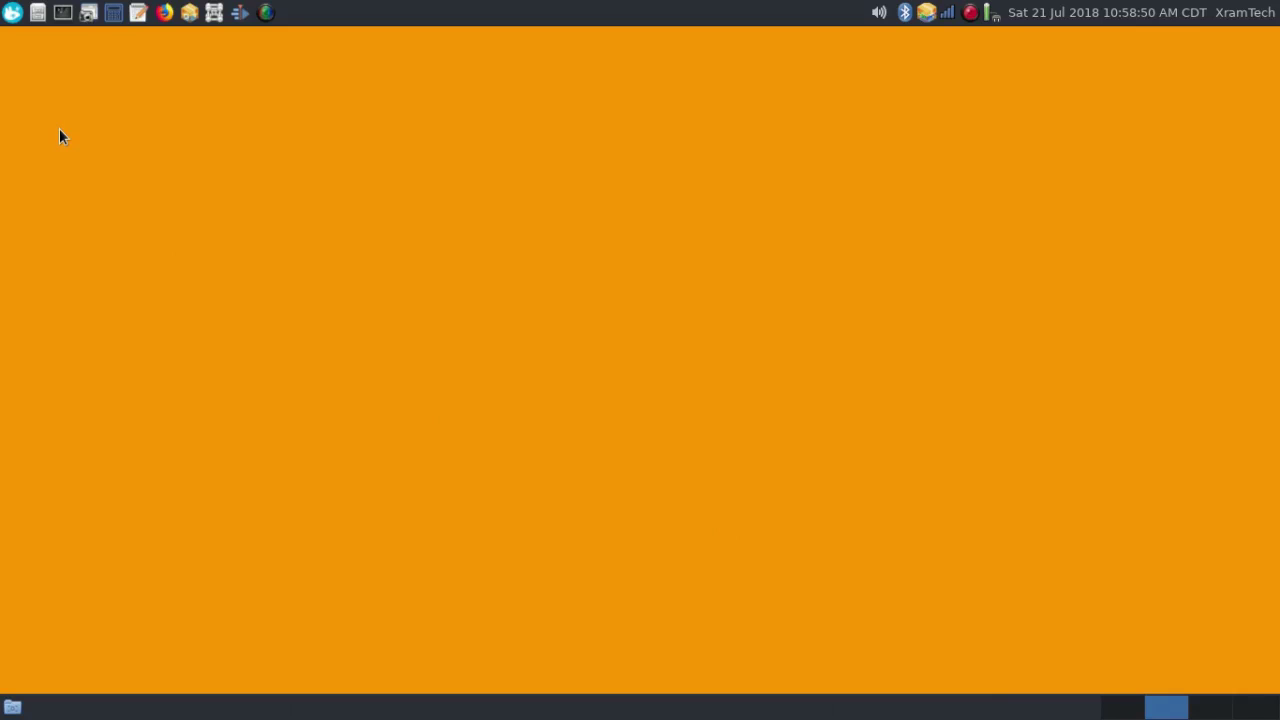
Look over the applications menu, the clock's full date and the session options under the user name.
{"action": "left_click", "coordinate": [12, 16]}
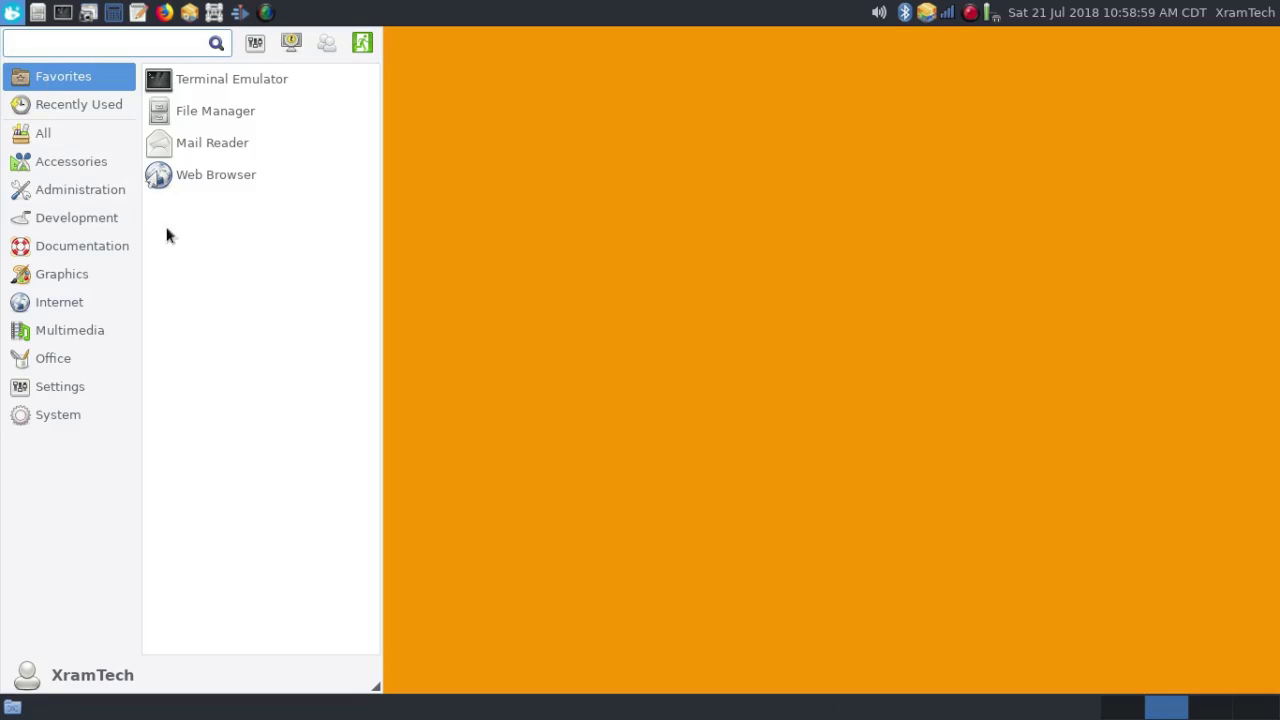
{"action": "left_click", "coordinate": [464, 226]}
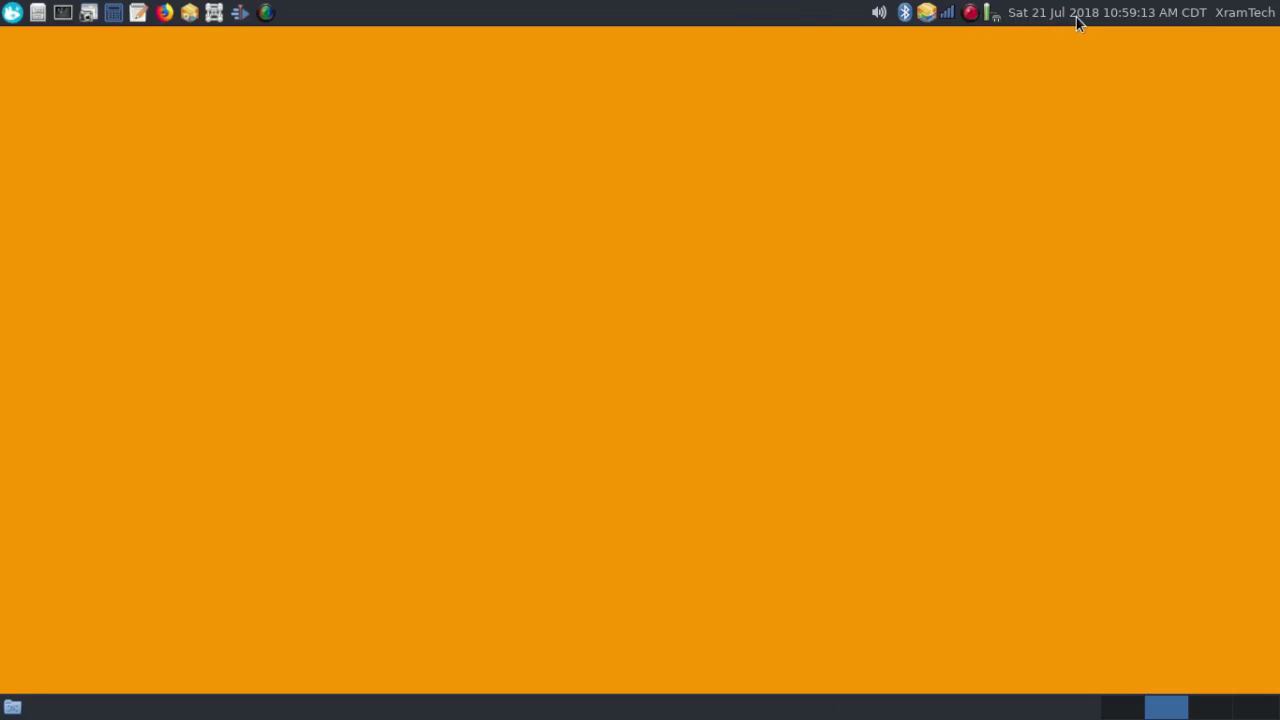
{"action": "mouse_move", "coordinate": [1077, 18]}
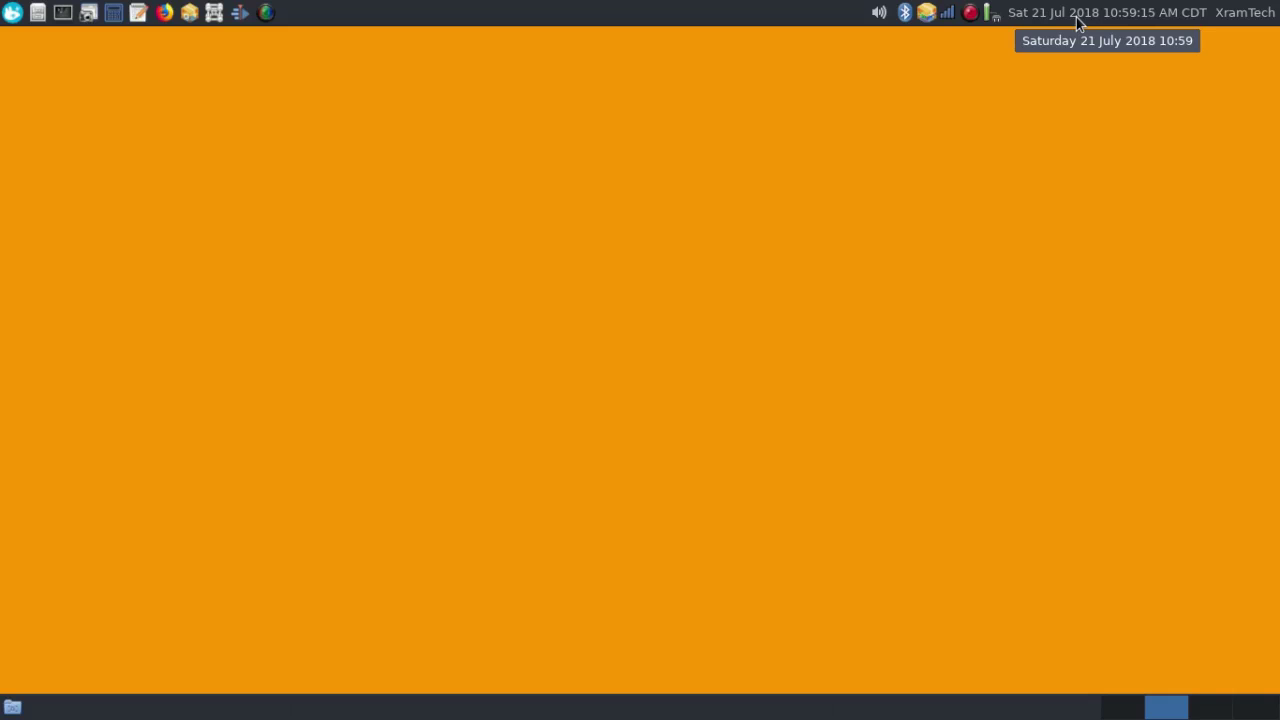
{"action": "left_click", "coordinate": [1245, 20]}
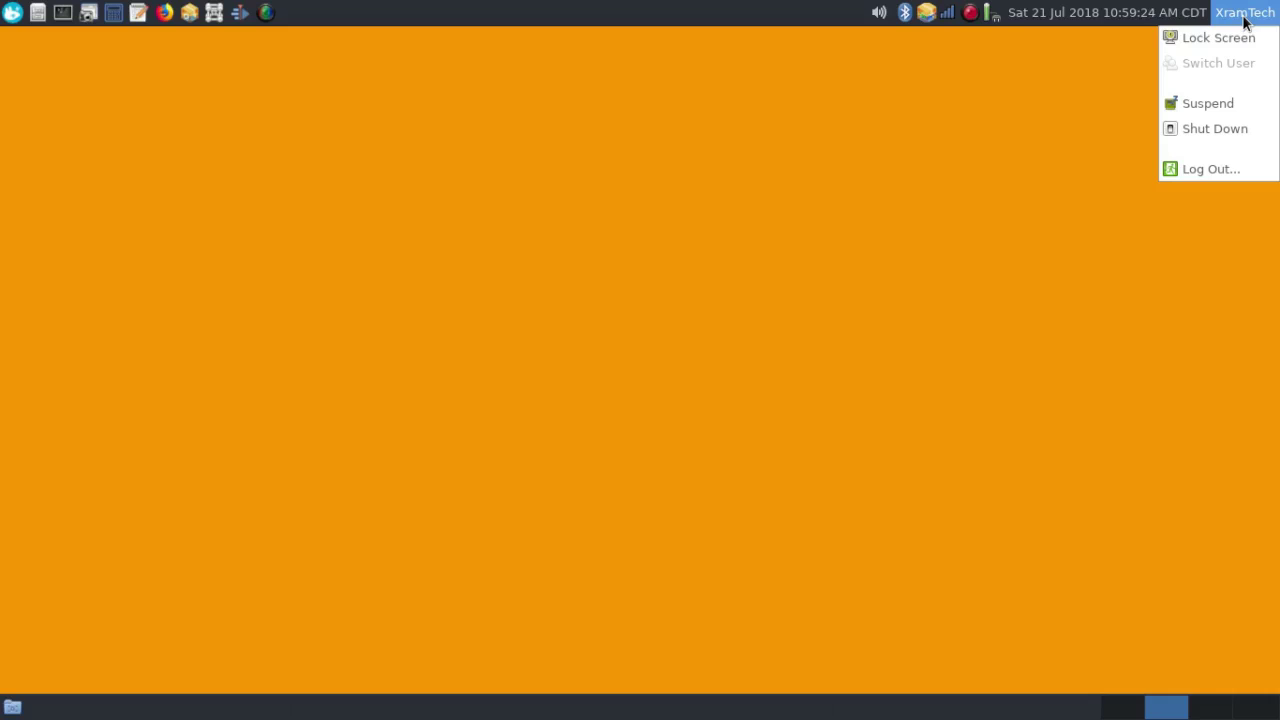
{"action": "left_click", "coordinate": [1245, 20]}
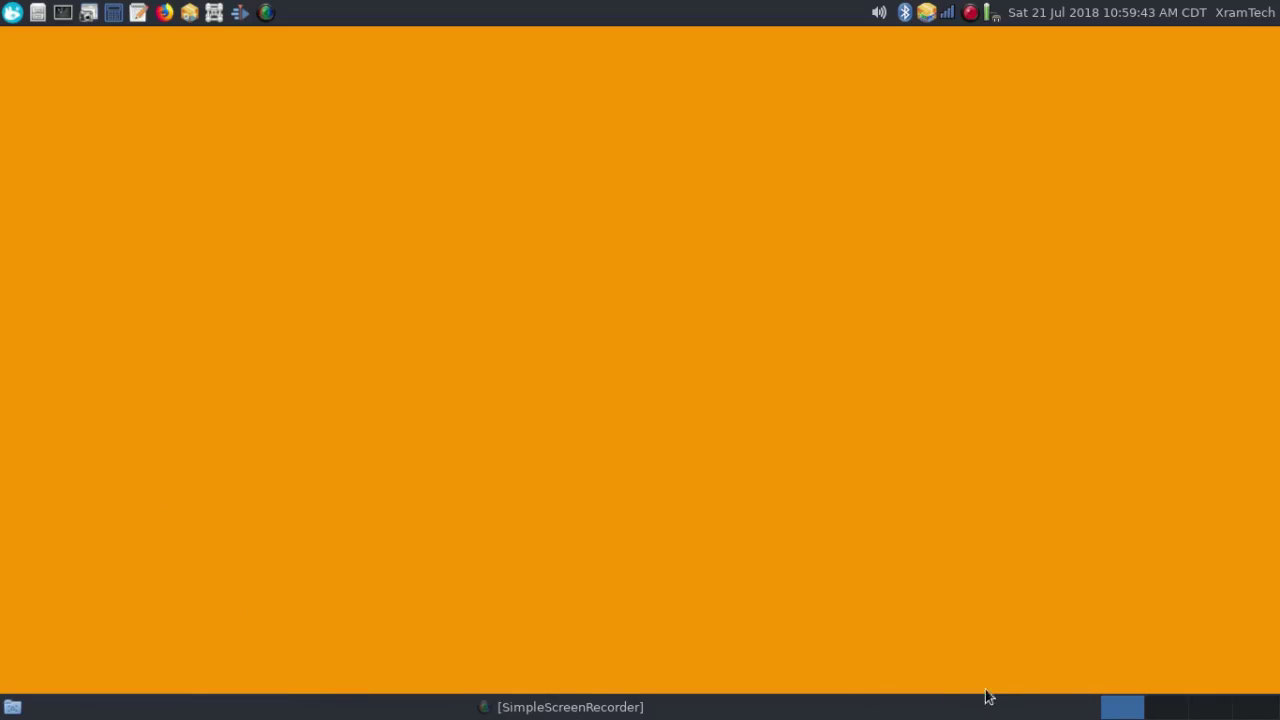
Restore and minimize the SimpleScreenRecorder window, ending on the second workspace.
{"action": "left_click", "coordinate": [601, 707]}
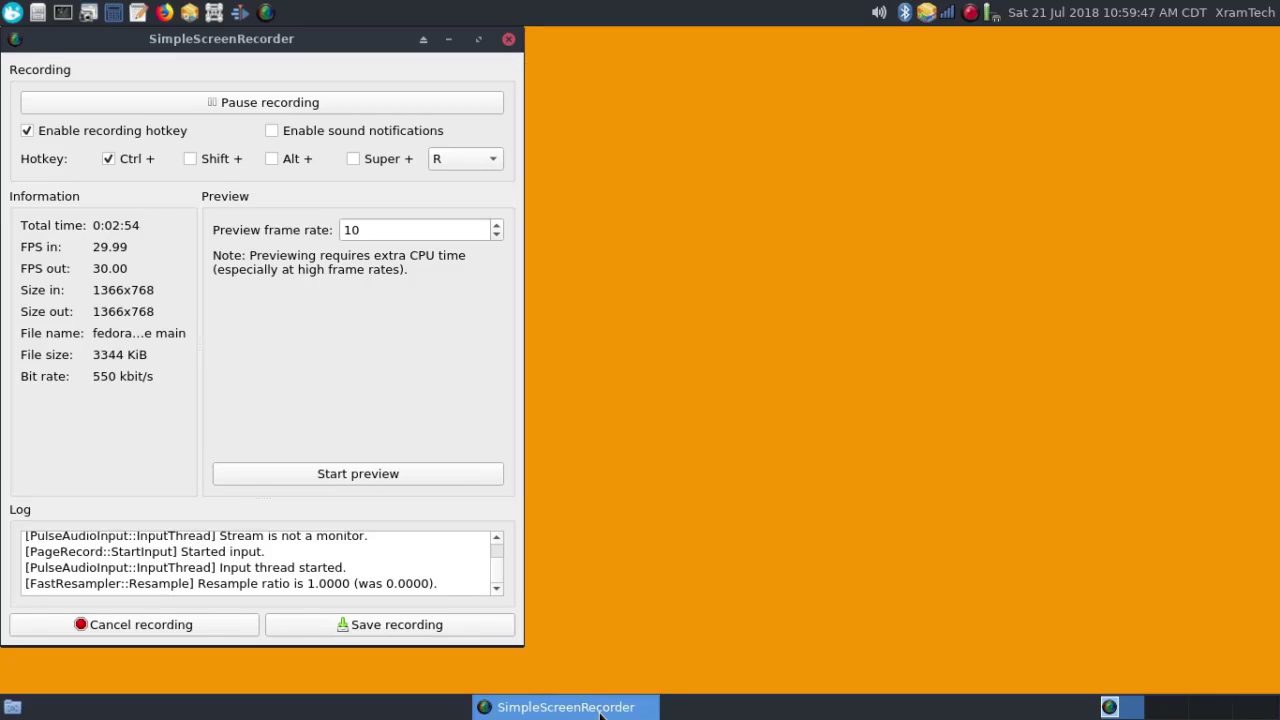
{"action": "left_click", "coordinate": [601, 707]}
{"action": "left_click", "coordinate": [601, 707]}
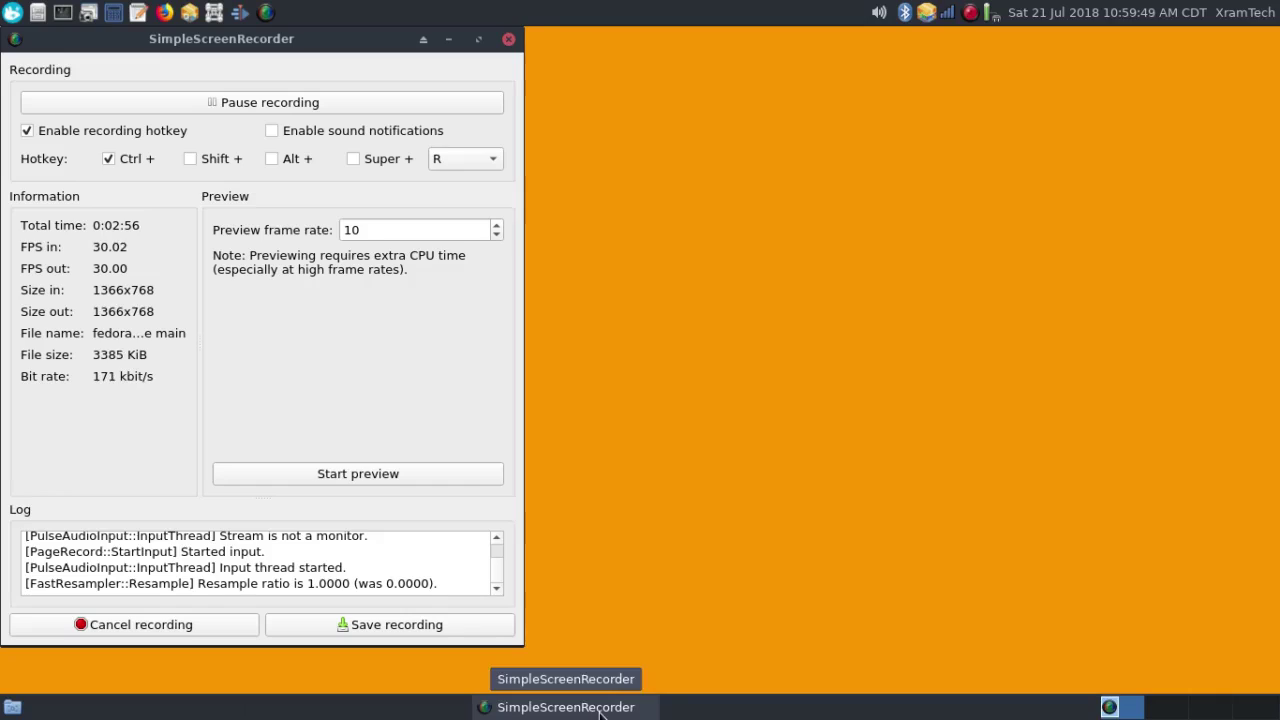
{"action": "left_click", "coordinate": [601, 707]}
{"action": "key", "text": "ctrl+alt+Right"}
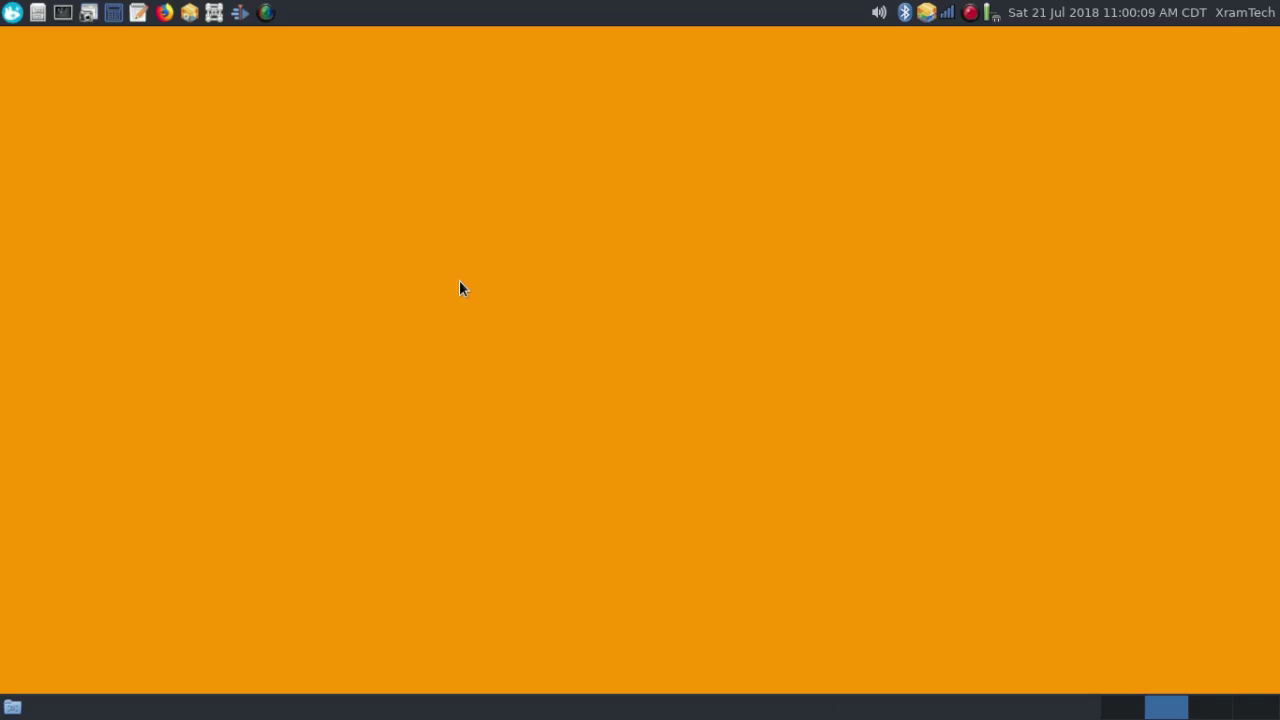
Open the desktop background settings and set the wallpaper style to Zoomed.
{"action": "right_click", "coordinate": [459, 288]}
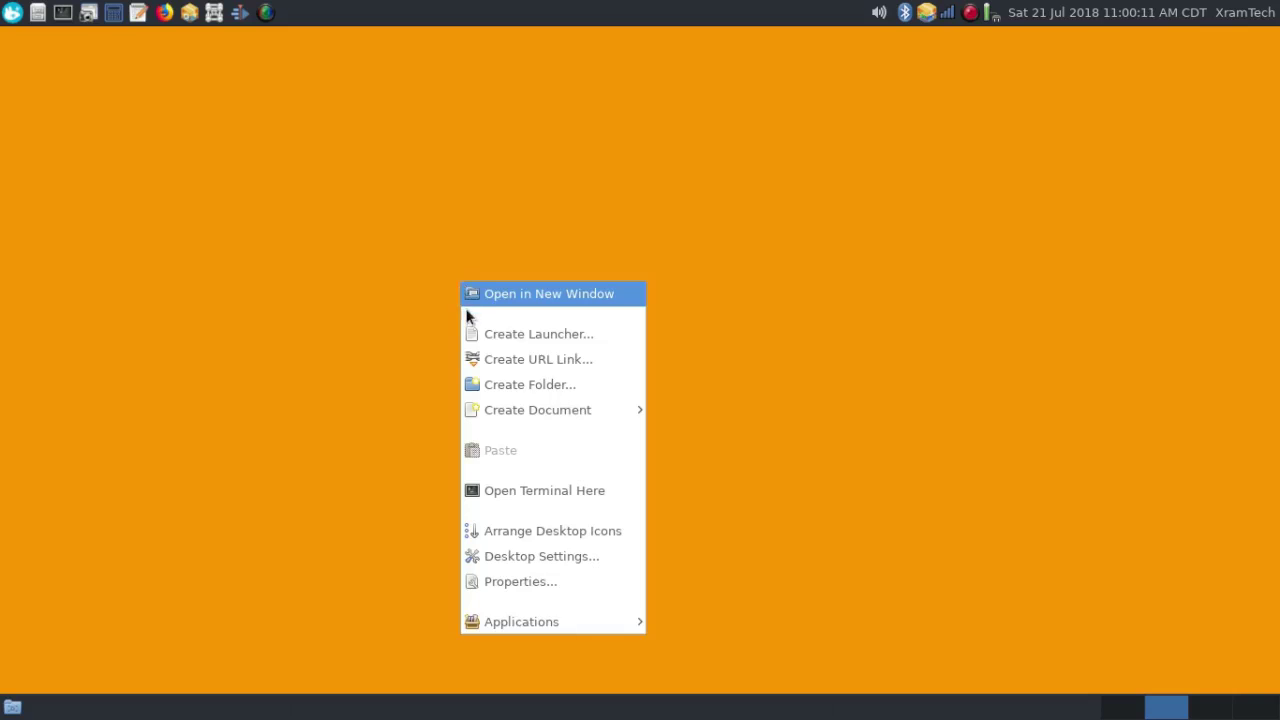
{"action": "left_click", "coordinate": [474, 556]}
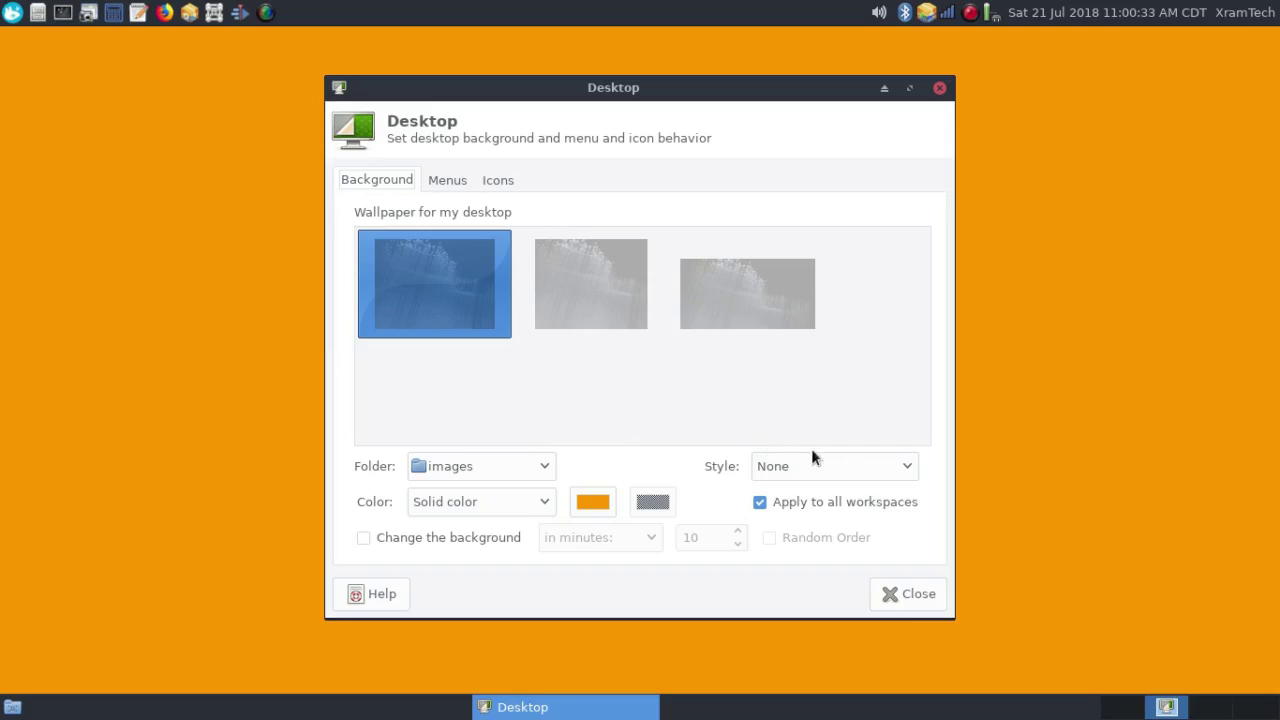
{"action": "left_click", "coordinate": [903, 466]}
{"action": "left_click", "coordinate": [903, 464]}
{"action": "left_click", "coordinate": [903, 464]}
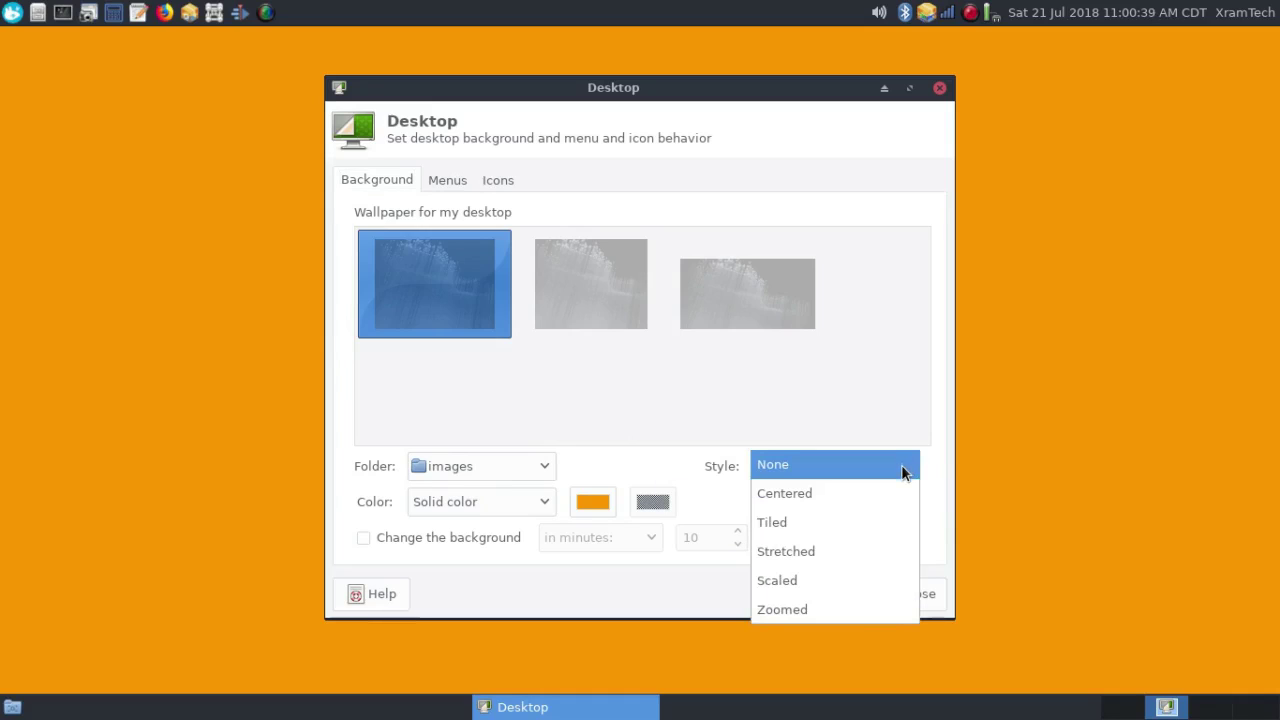
{"action": "left_click", "coordinate": [808, 611]}
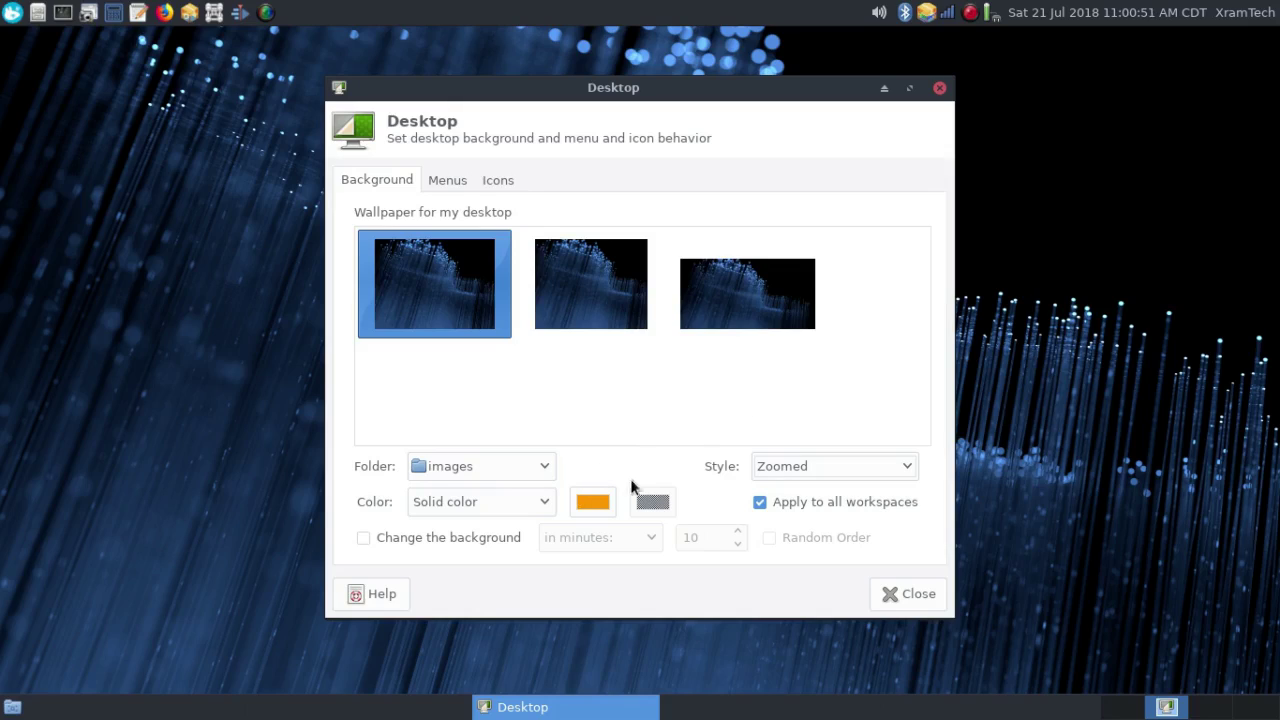
Set the wallpaper style to None, keep the orange #FC9704 as the solid background color and close the desktop settings.
{"action": "left_click", "coordinate": [907, 467]}
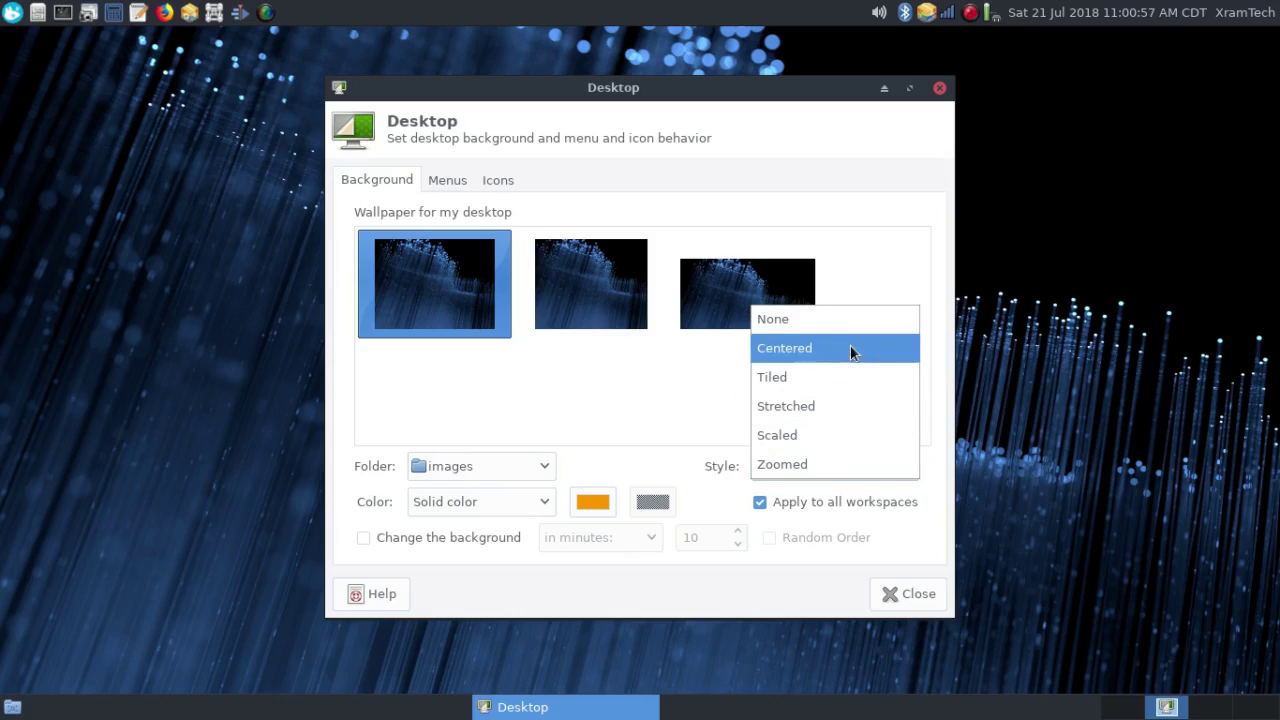
{"action": "left_click", "coordinate": [835, 320]}
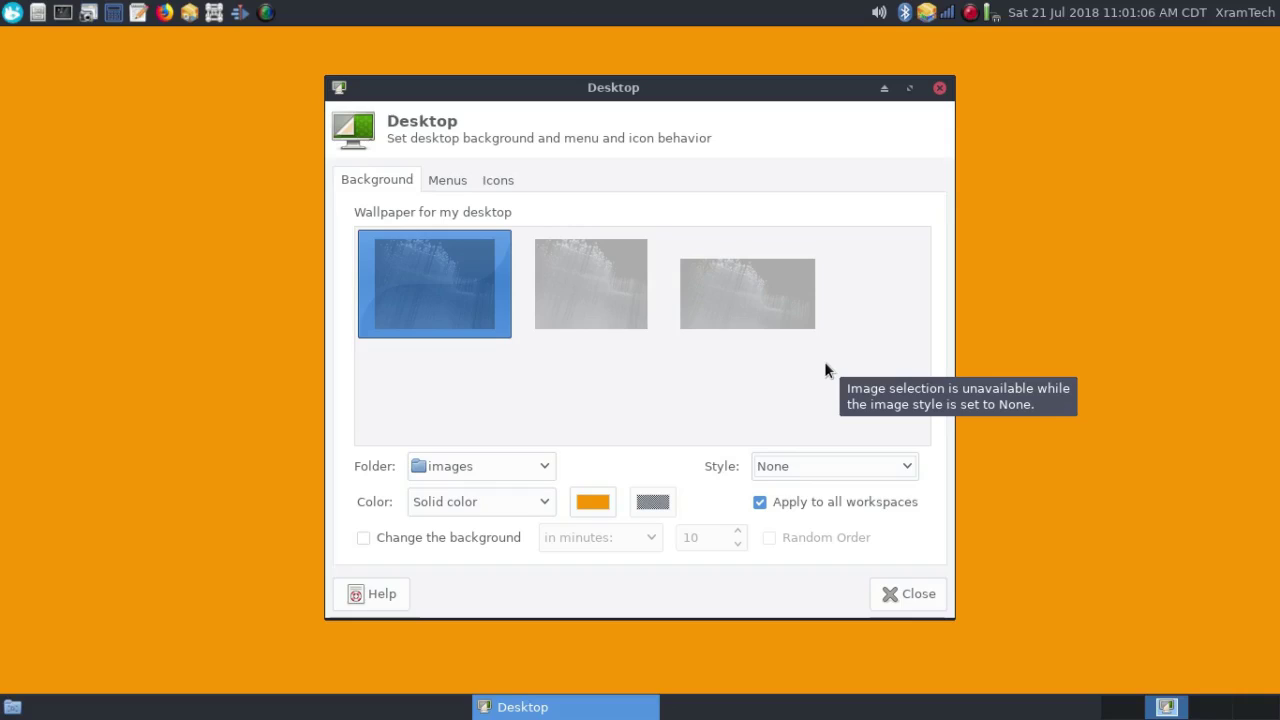
{"action": "left_click", "coordinate": [592, 502]}
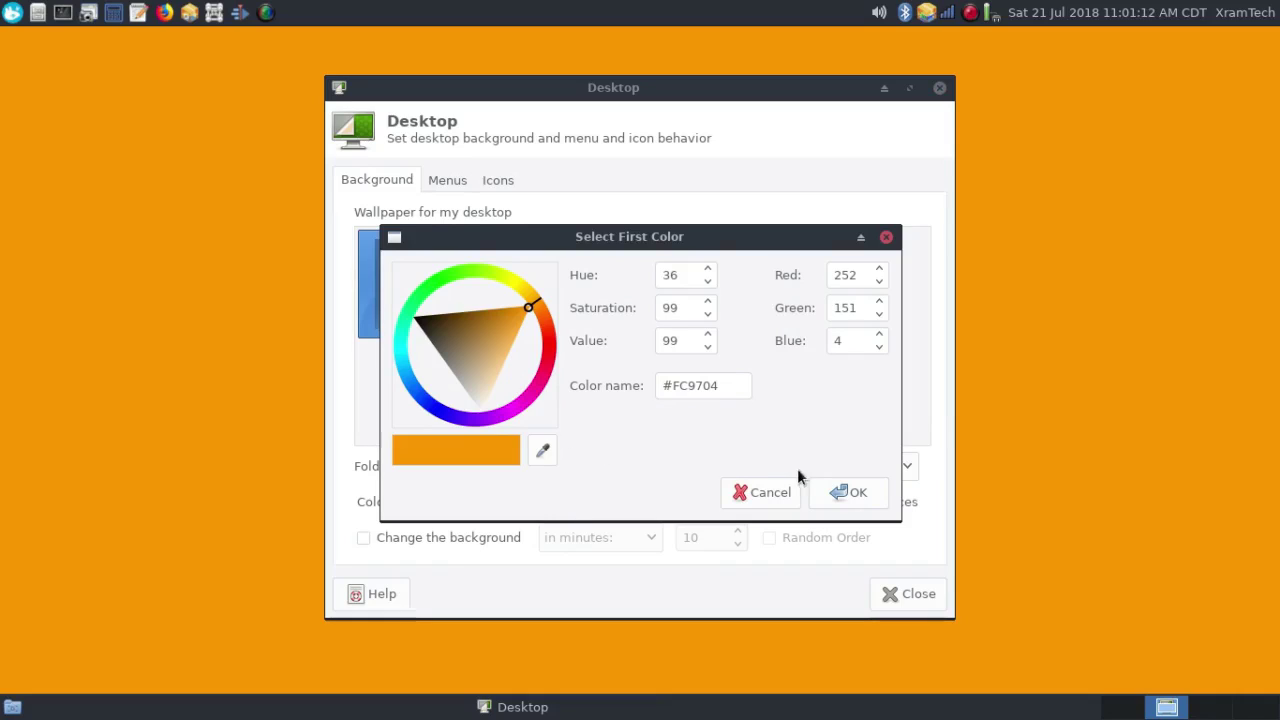
{"action": "left_click", "coordinate": [835, 484]}
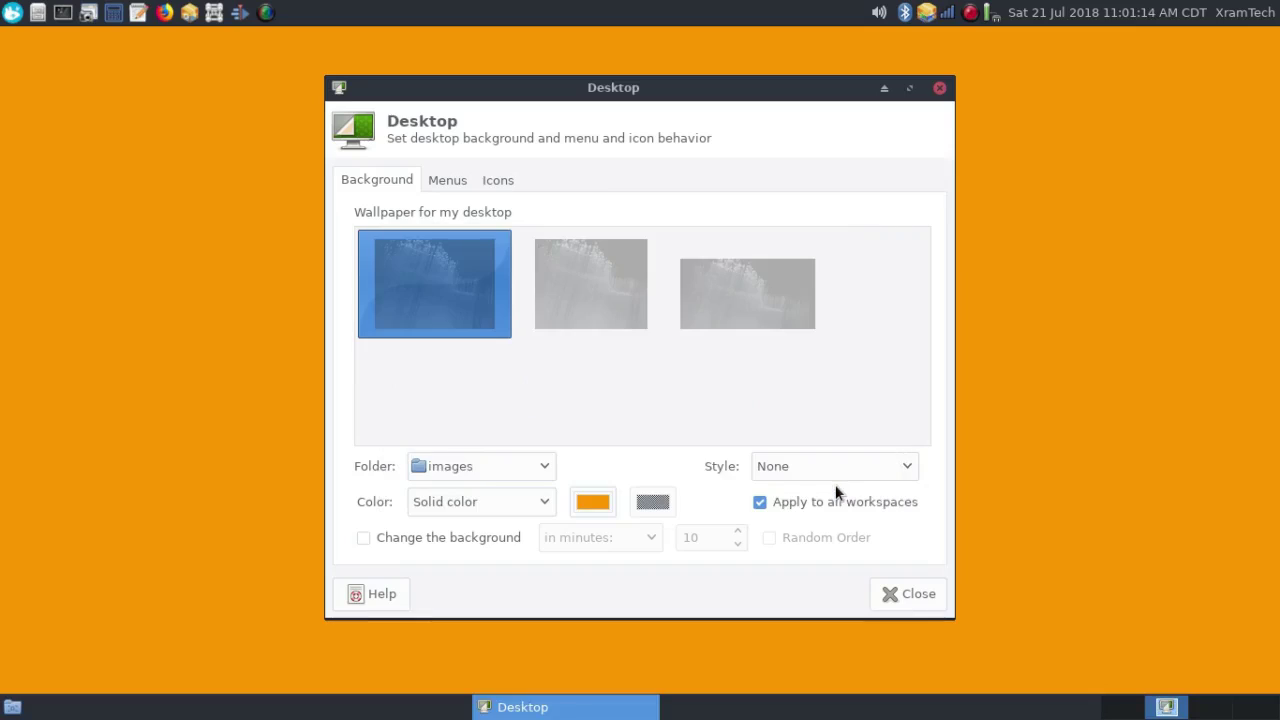
{"action": "left_click", "coordinate": [940, 87]}
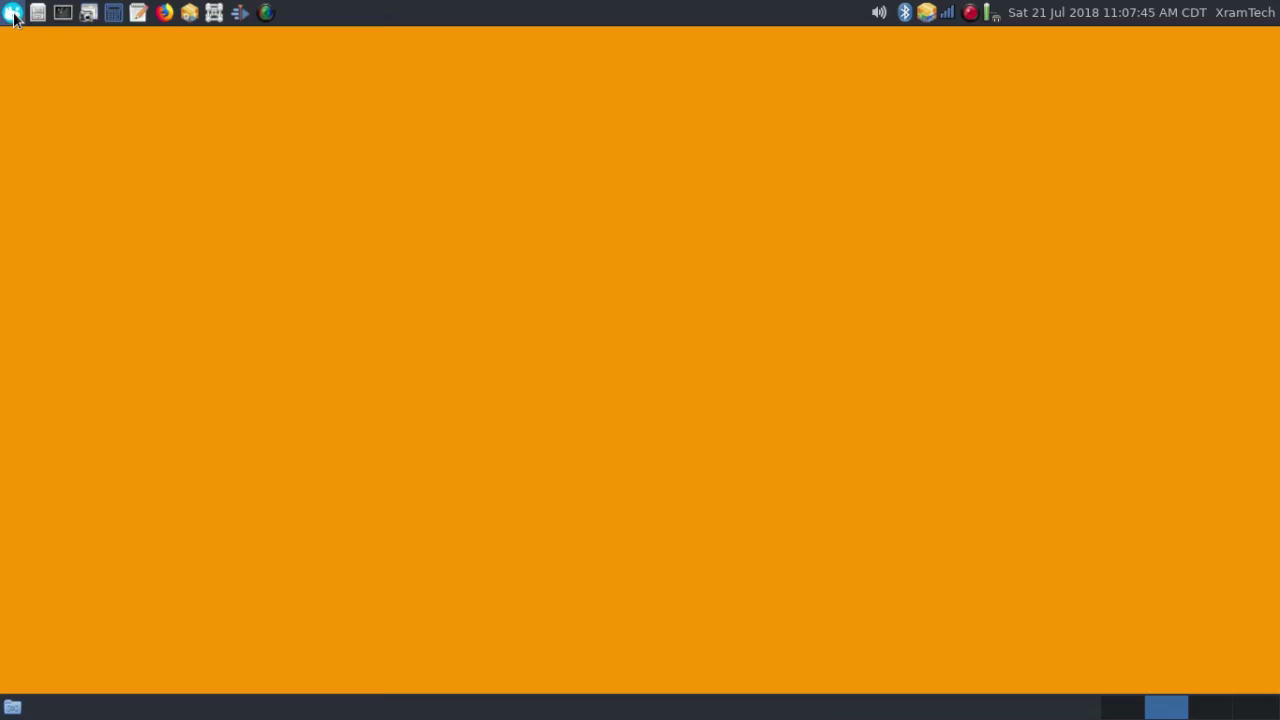
Examine the programs listed in the applications menu, going through the categories from Accessories to System.
{"action": "left_click", "coordinate": [13, 14]}
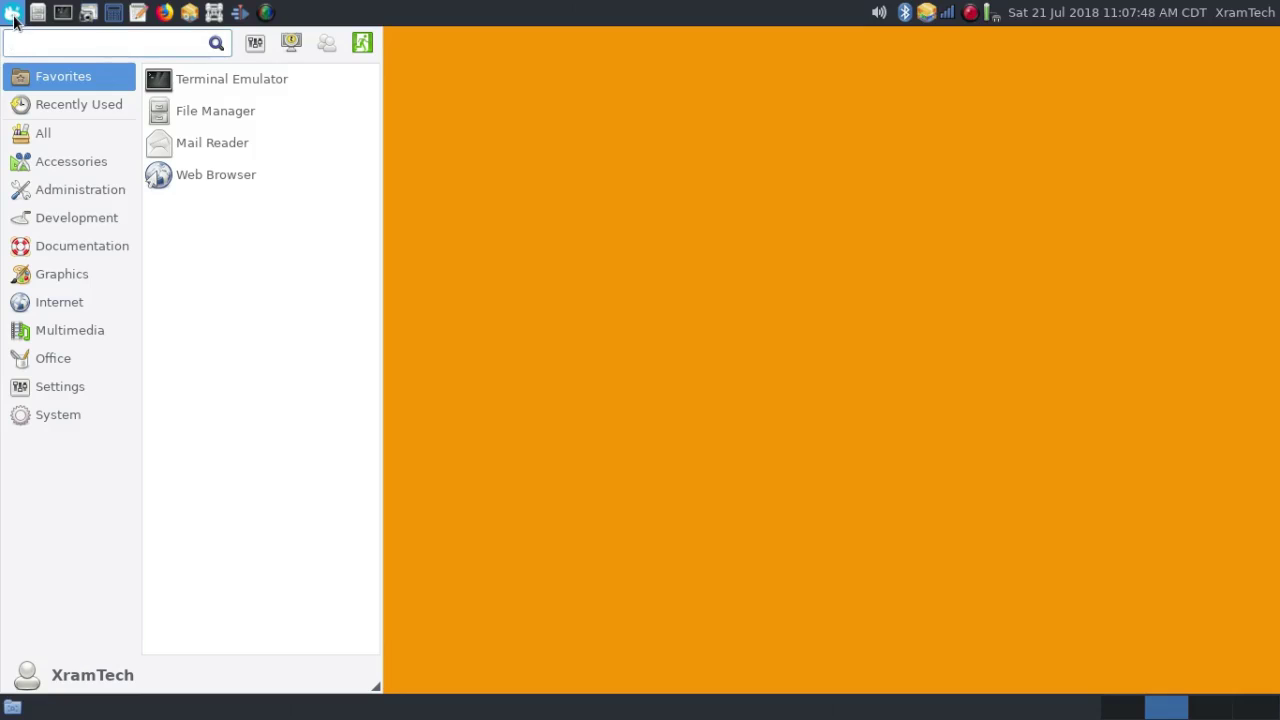
{"action": "mouse_move", "coordinate": [57, 166]}
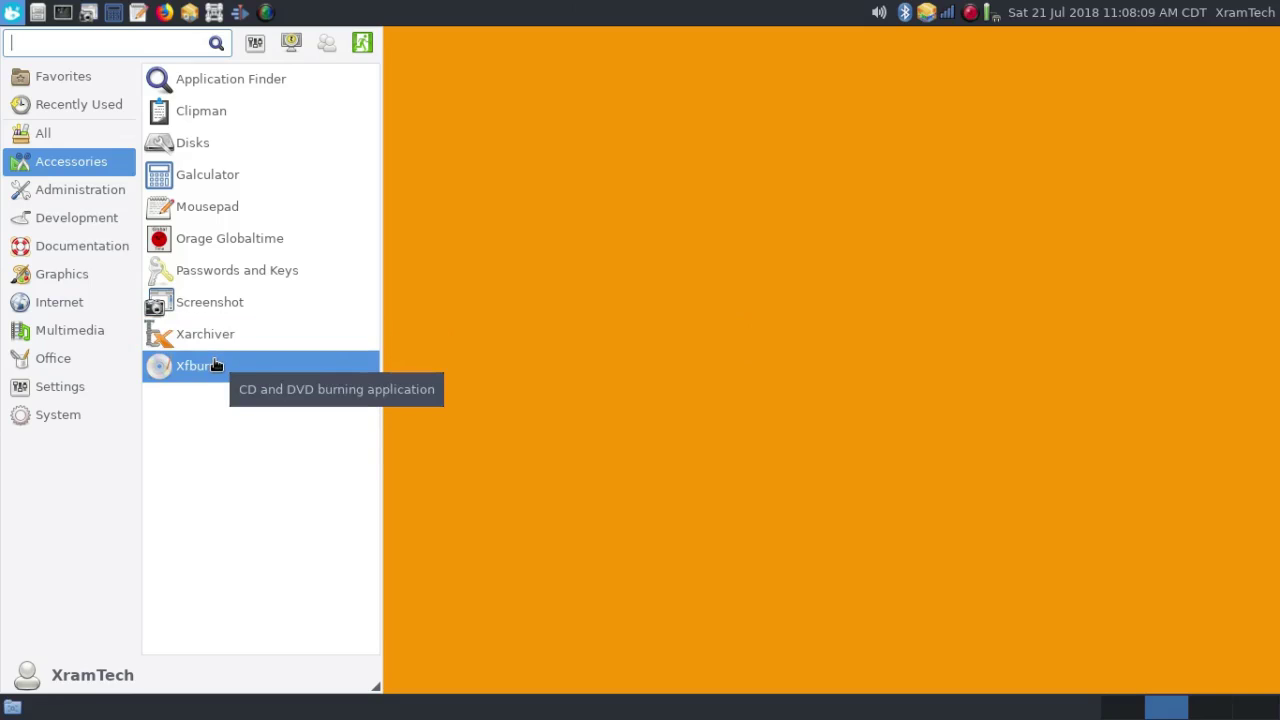
{"action": "left_click", "coordinate": [84, 192]}
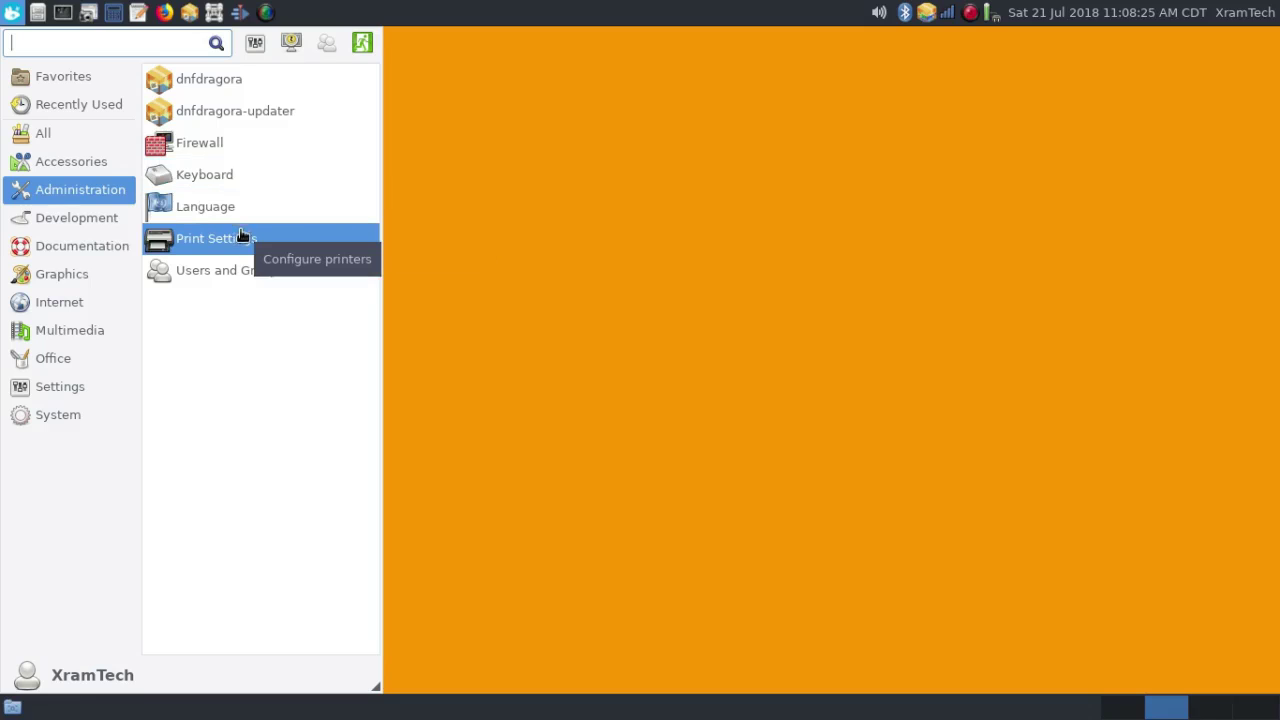
{"action": "left_click", "coordinate": [108, 221]}
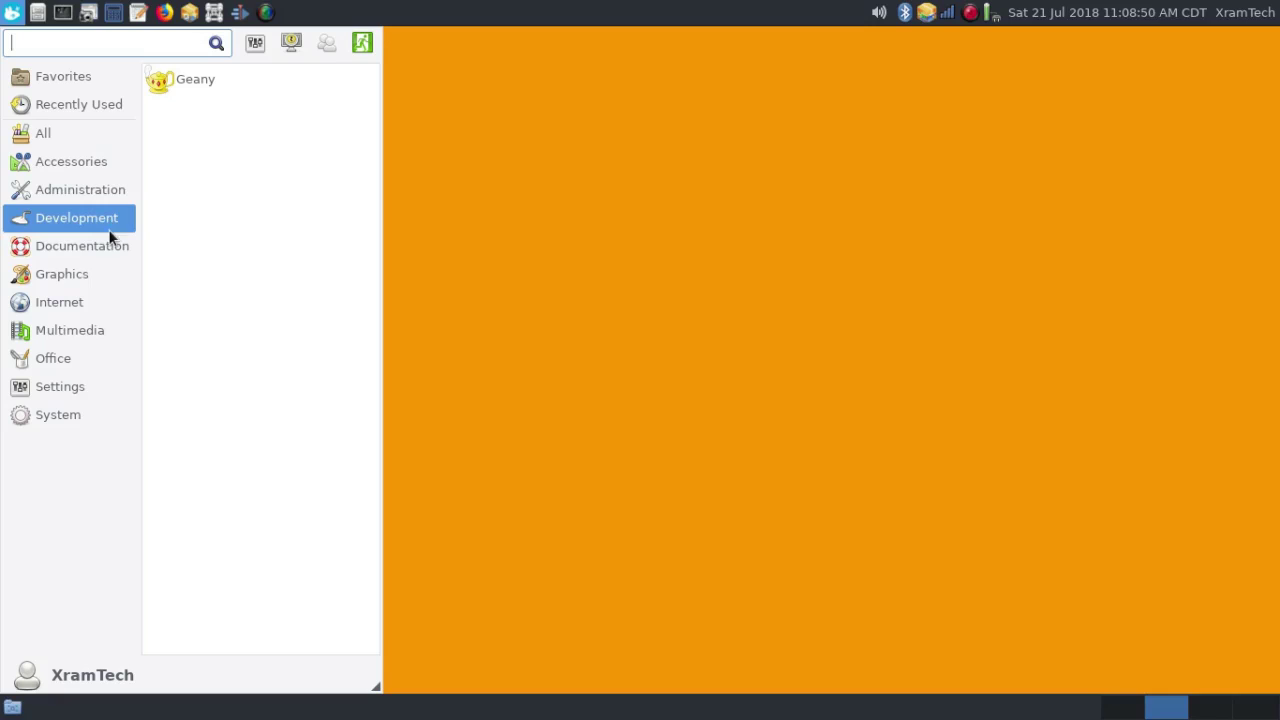
{"action": "left_click", "coordinate": [90, 274]}
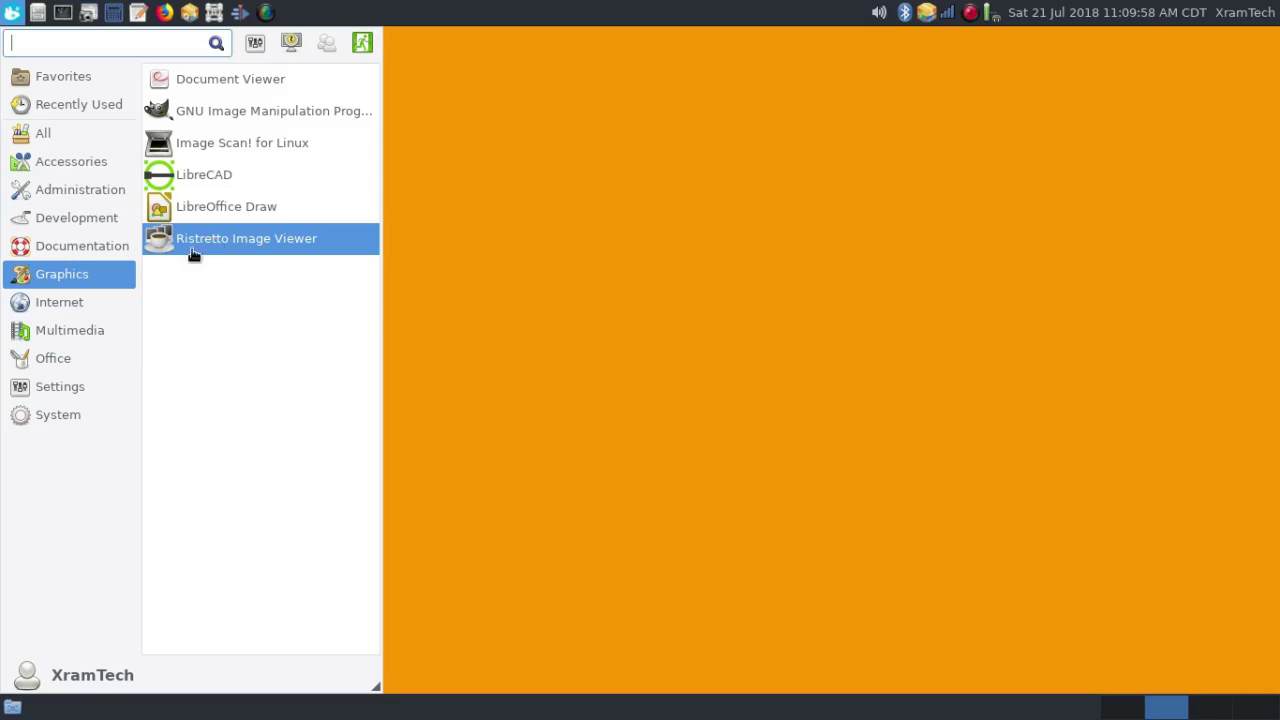
{"action": "left_click", "coordinate": [84, 304]}
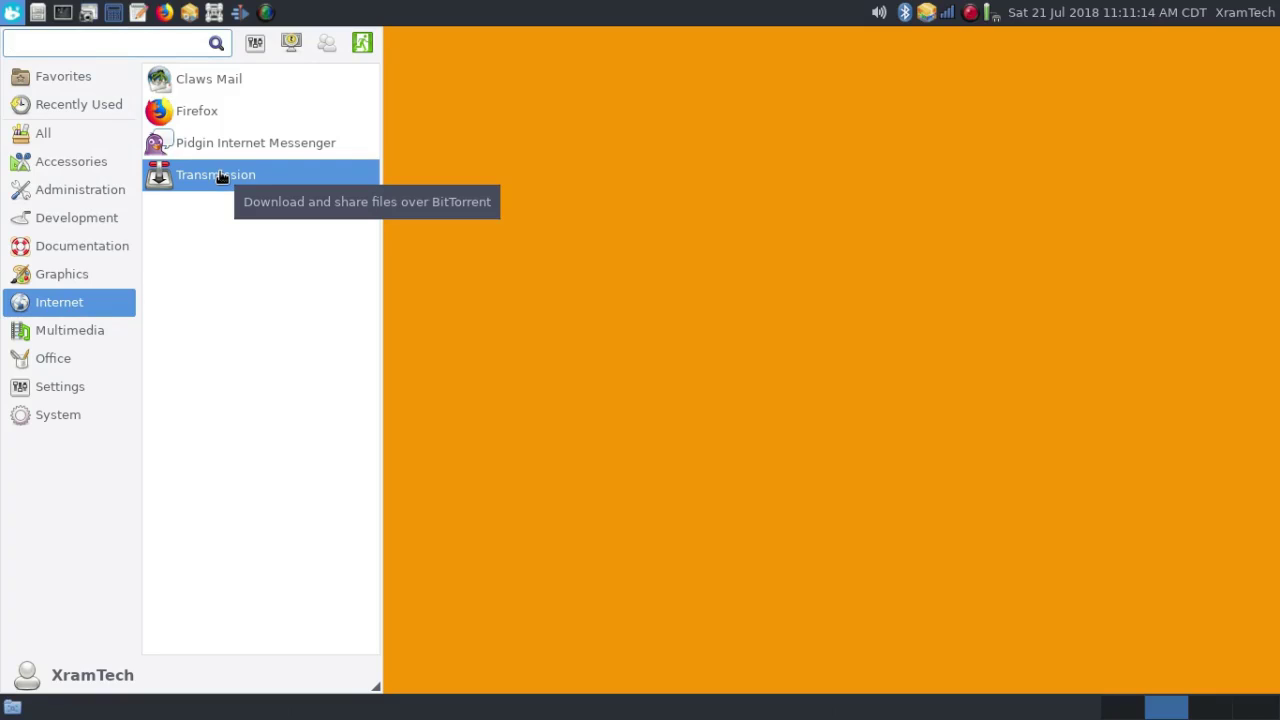
{"action": "left_click", "coordinate": [70, 334]}
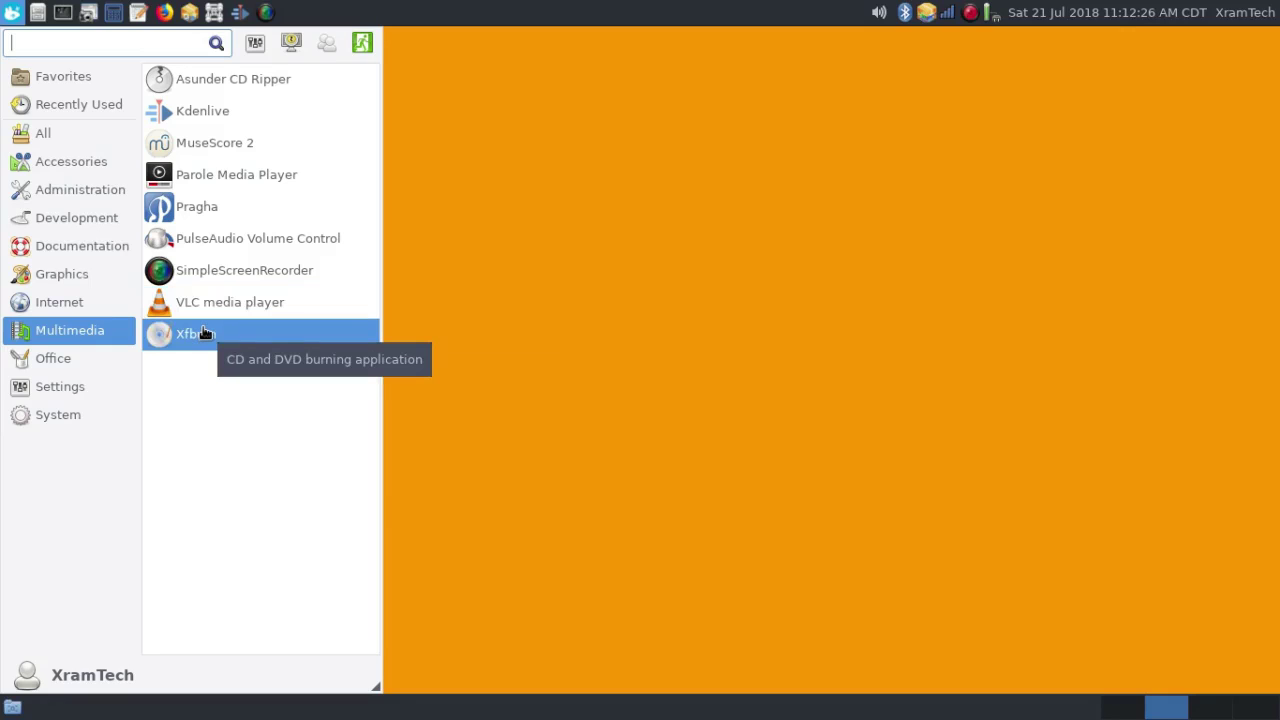
{"action": "left_click", "coordinate": [35, 366]}
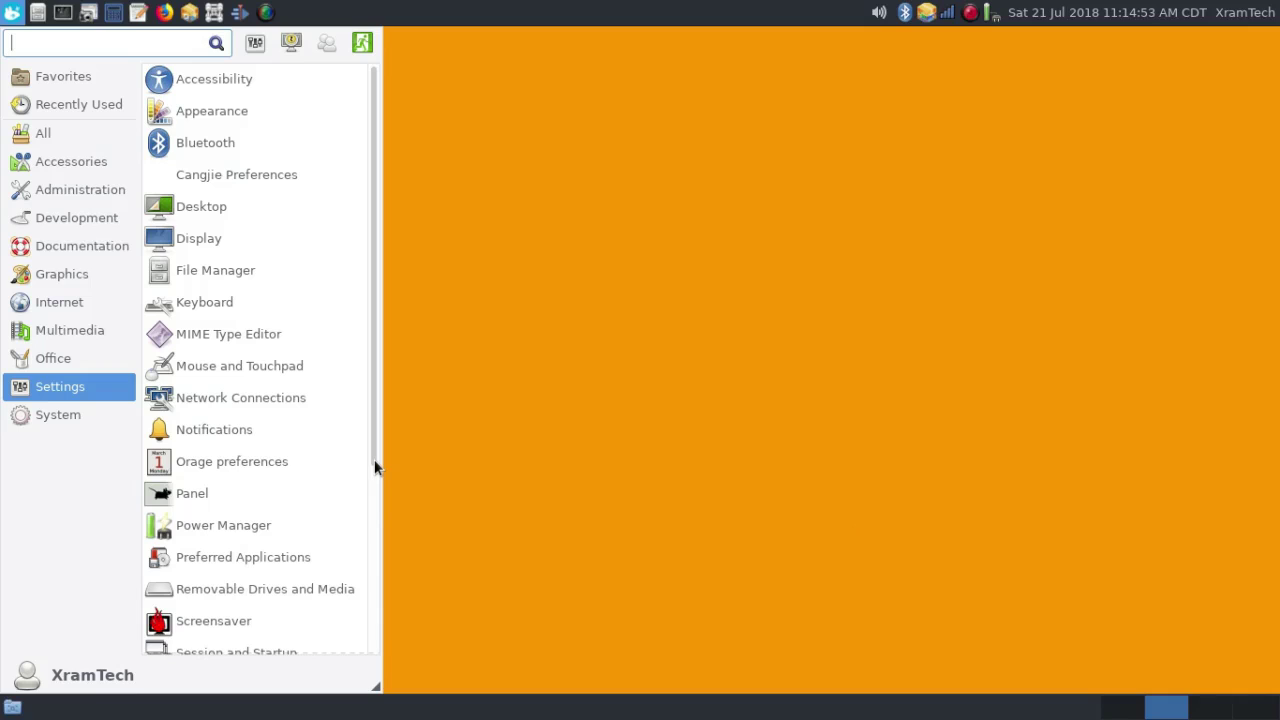
{"action": "left_click_drag", "start_coordinate": [374, 466], "coordinate": [356, 712]}
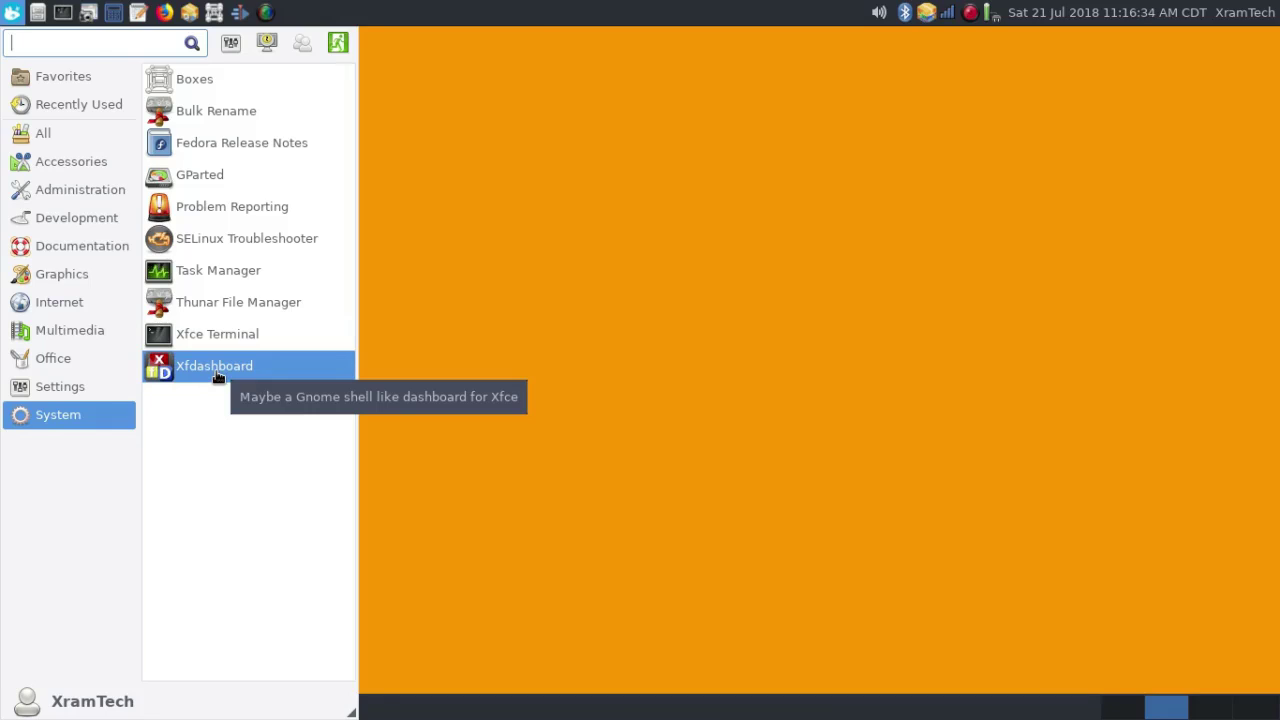
{"action": "left_click", "coordinate": [449, 347]}
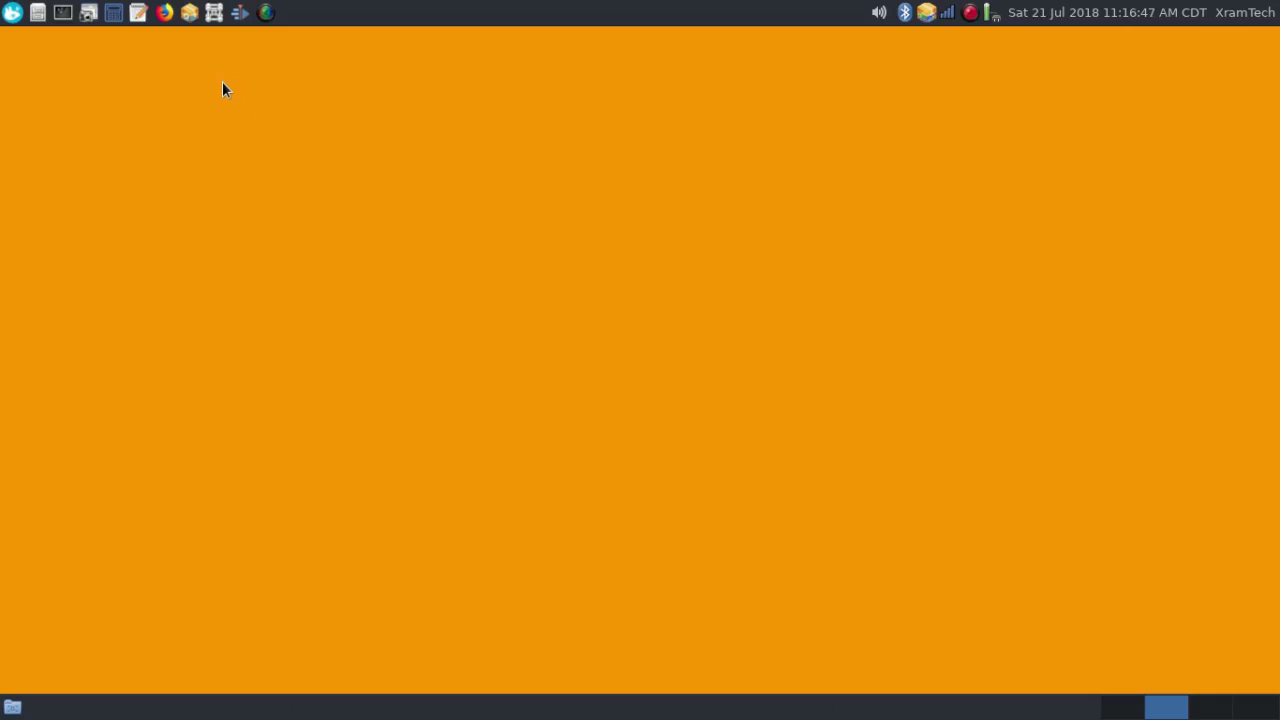
Start the linuxmint-19-cinnamon-64bit virtual machine in Boxes, look at its application menu and close Boxes.
{"action": "left_click", "coordinate": [214, 12]}
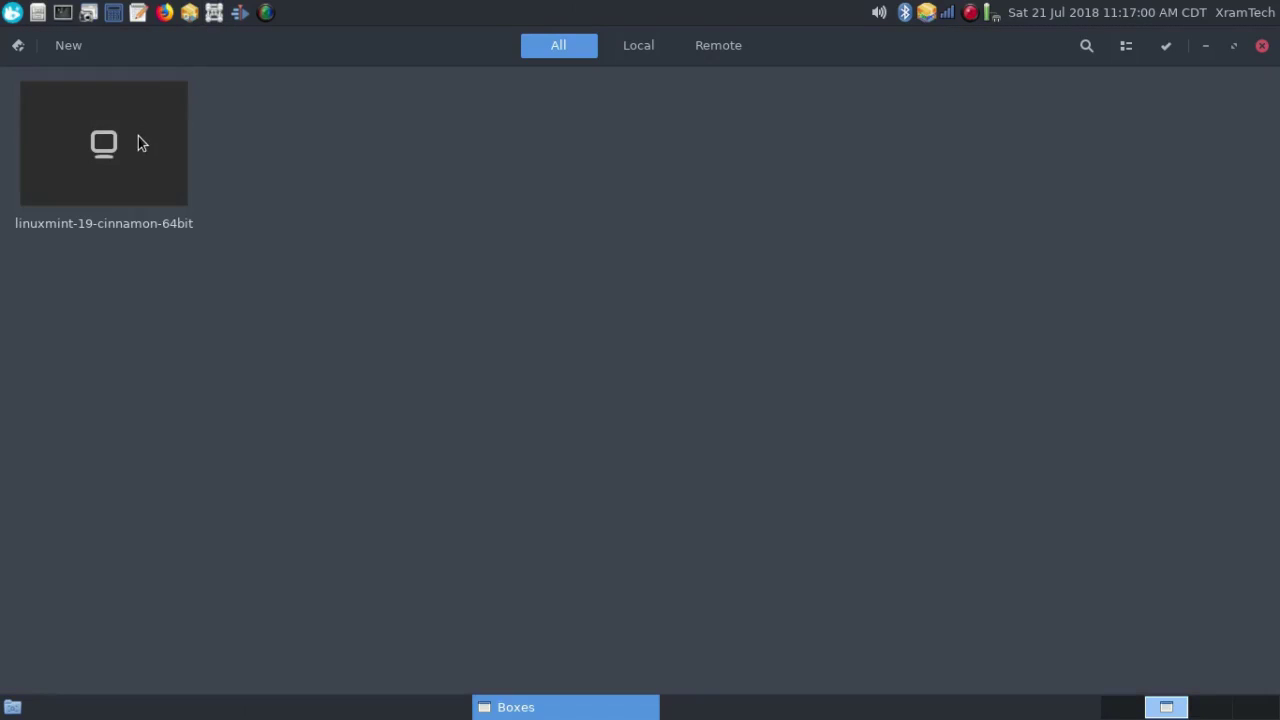
{"action": "left_click", "coordinate": [139, 141]}
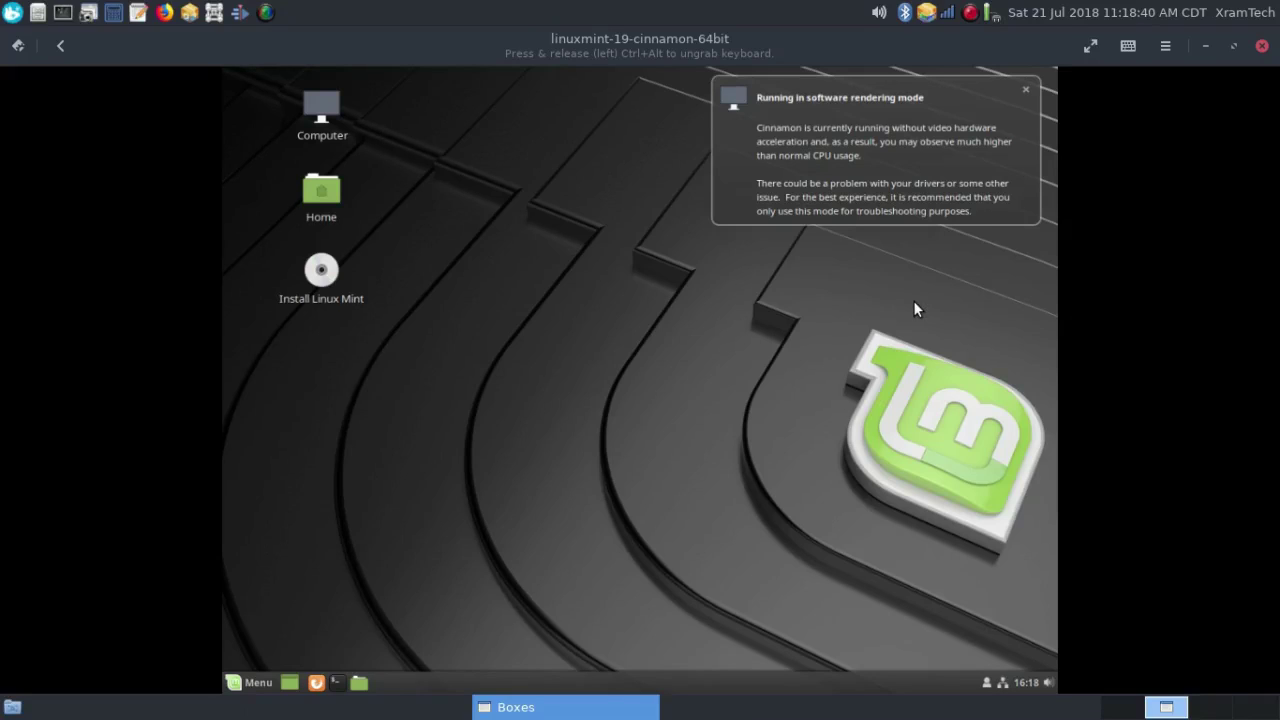
{"action": "left_click", "coordinate": [1025, 89]}
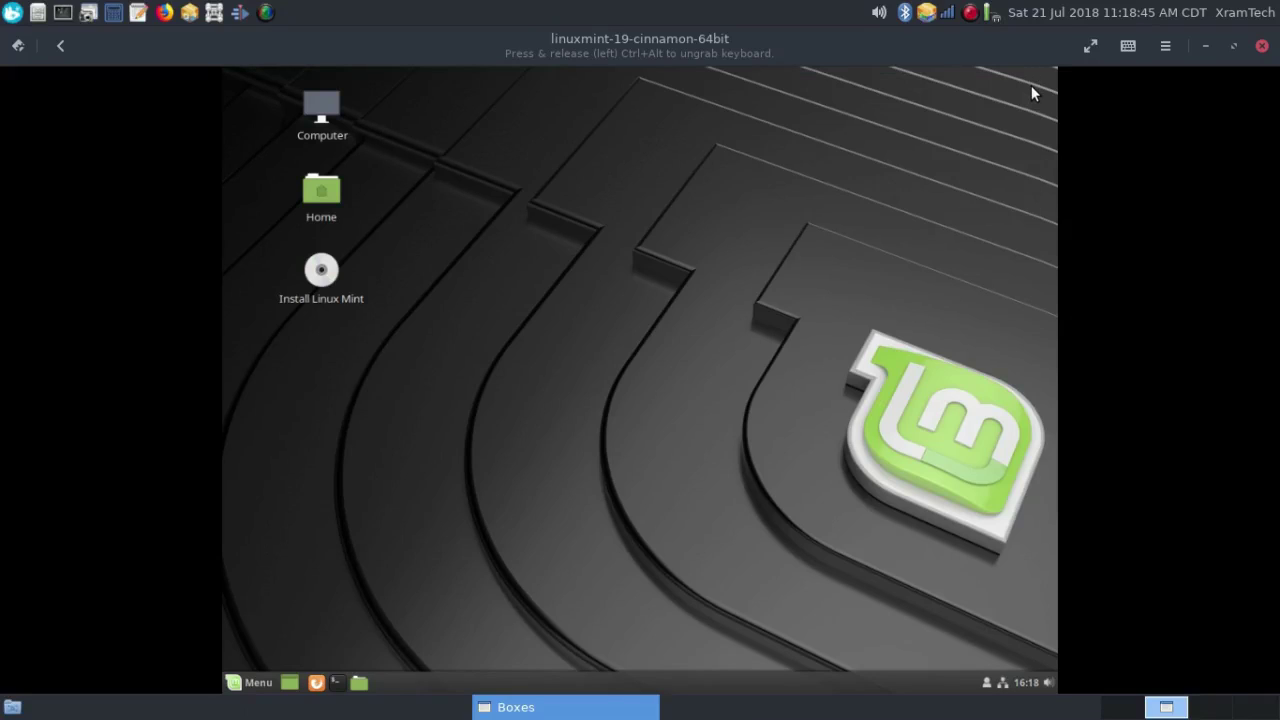
{"action": "left_click", "coordinate": [252, 683]}
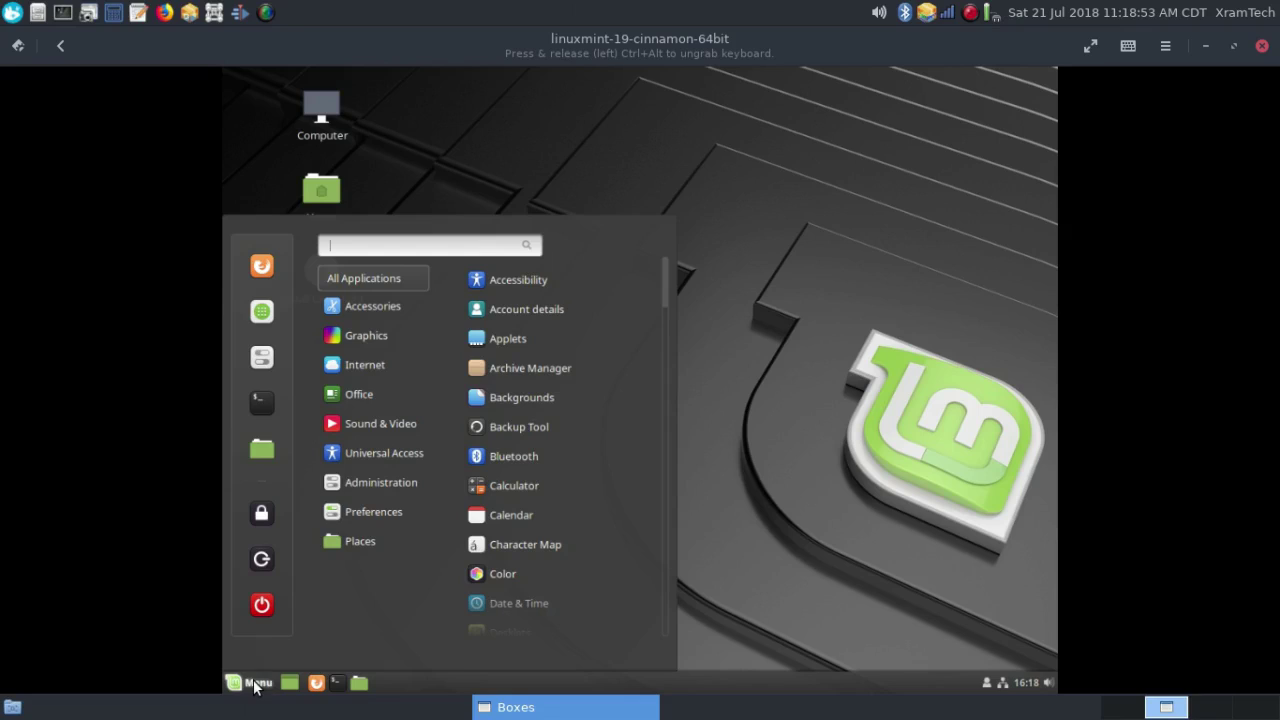
{"action": "left_click", "coordinate": [1263, 47]}
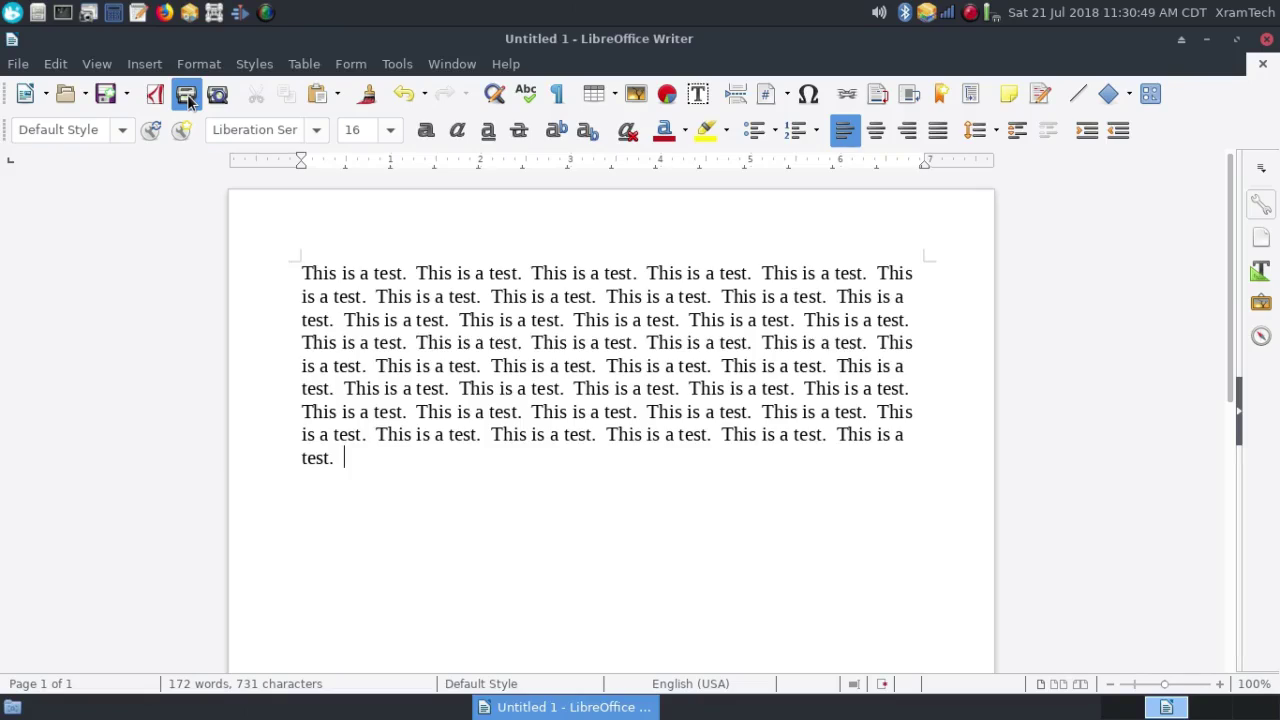
Print all pages of the LibreOffice Writer test document on the HL-L2320D-series printer in one copy.
{"action": "left_click", "coordinate": [187, 95]}
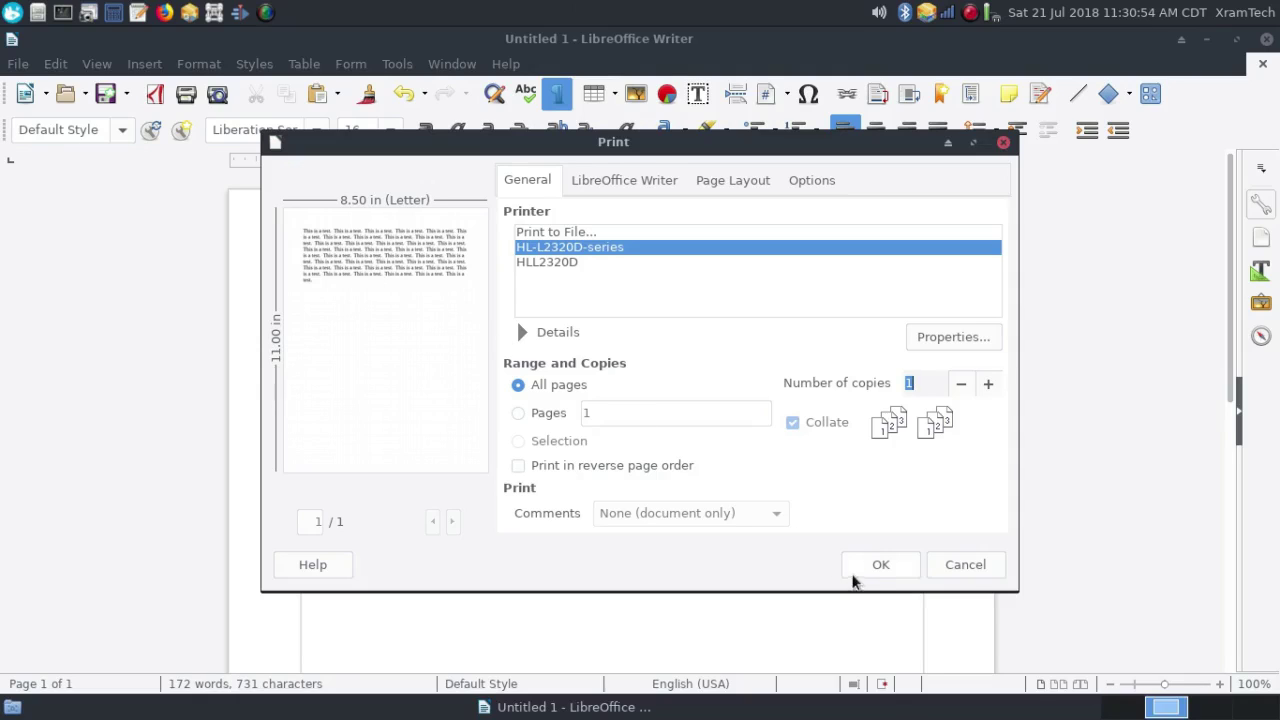
{"action": "left_click", "coordinate": [857, 566]}
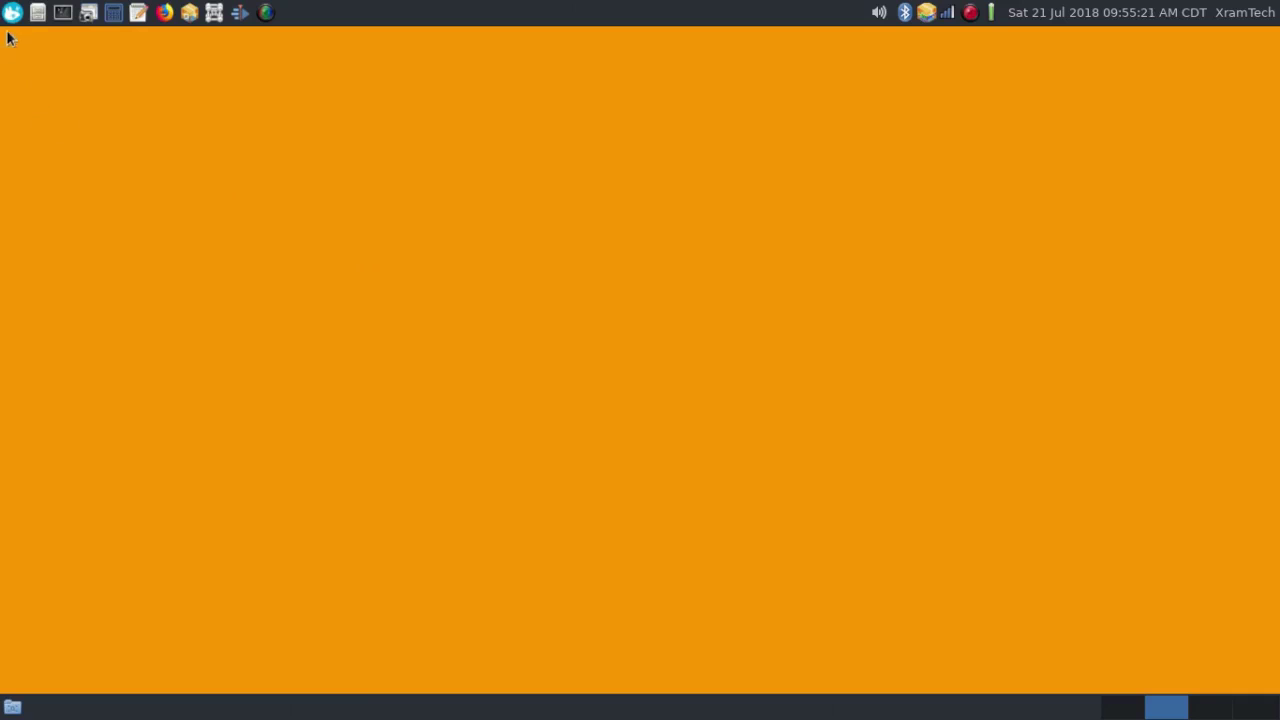
Open Image Scan! for Linux from the graphics programs, view its scanner settings and close it.
{"action": "left_click", "coordinate": [12, 13]}
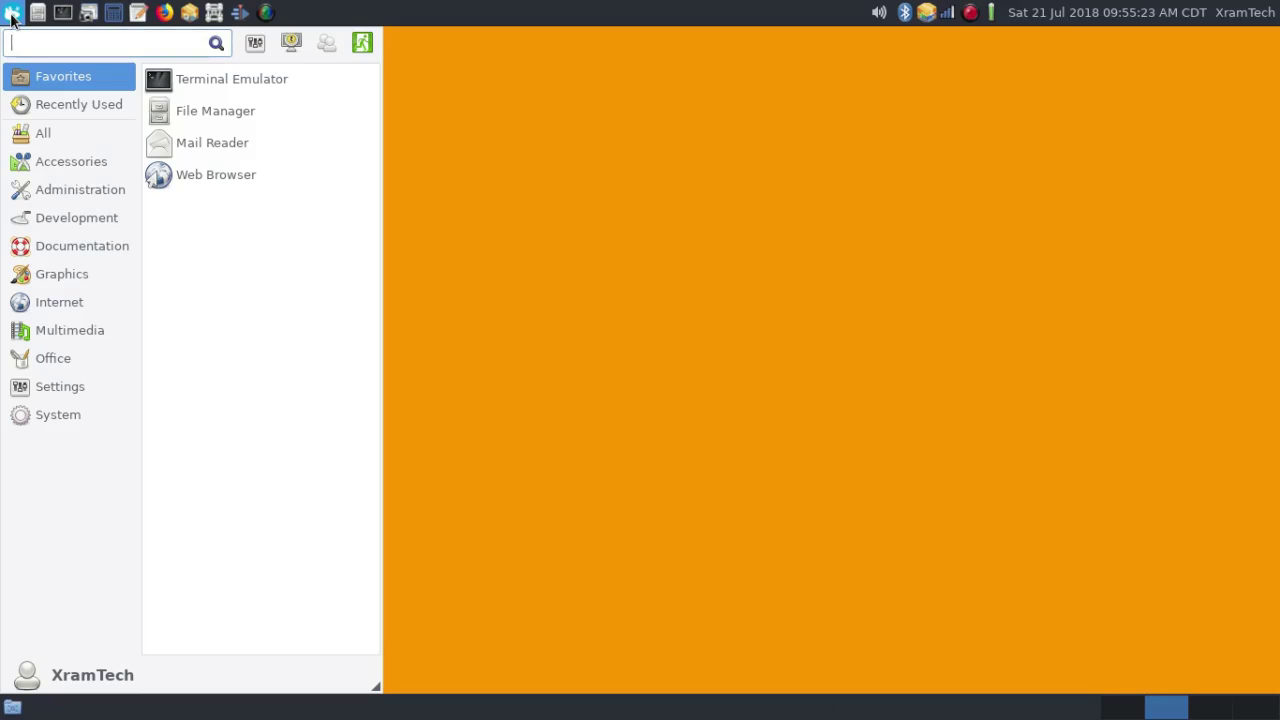
{"action": "left_click", "coordinate": [60, 247]}
{"action": "left_click", "coordinate": [63, 275]}
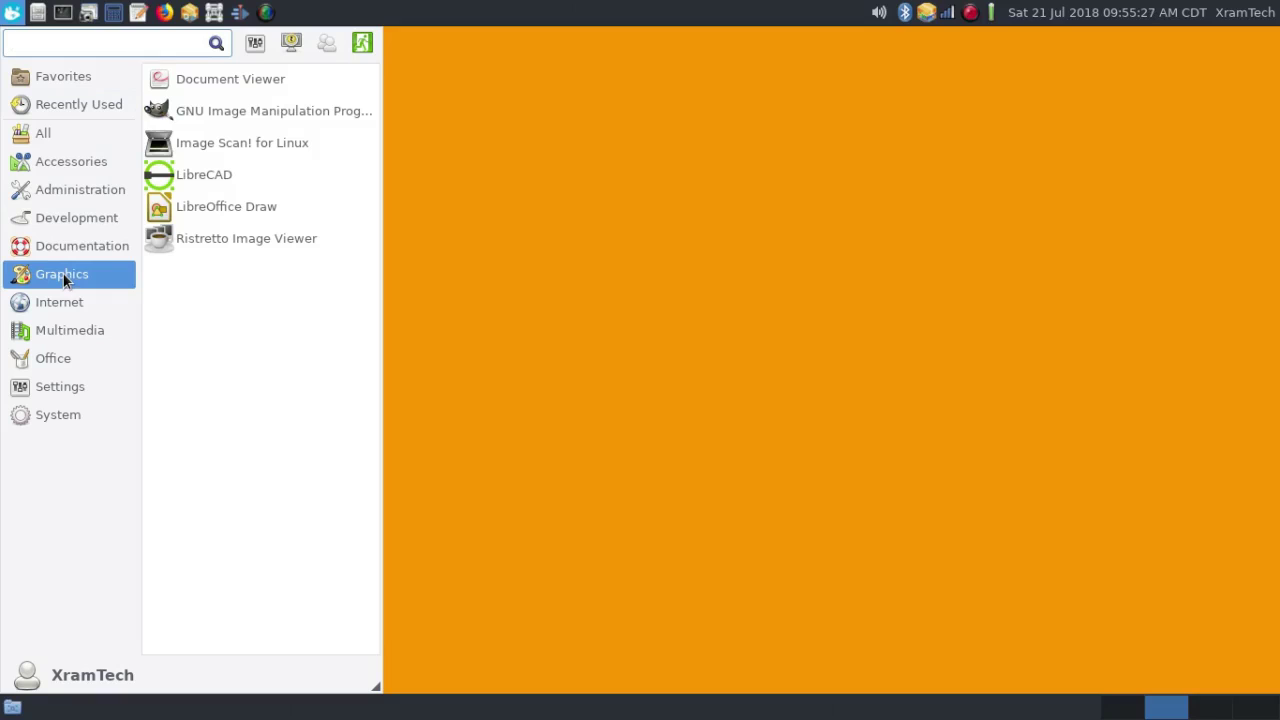
{"action": "left_click", "coordinate": [208, 150]}
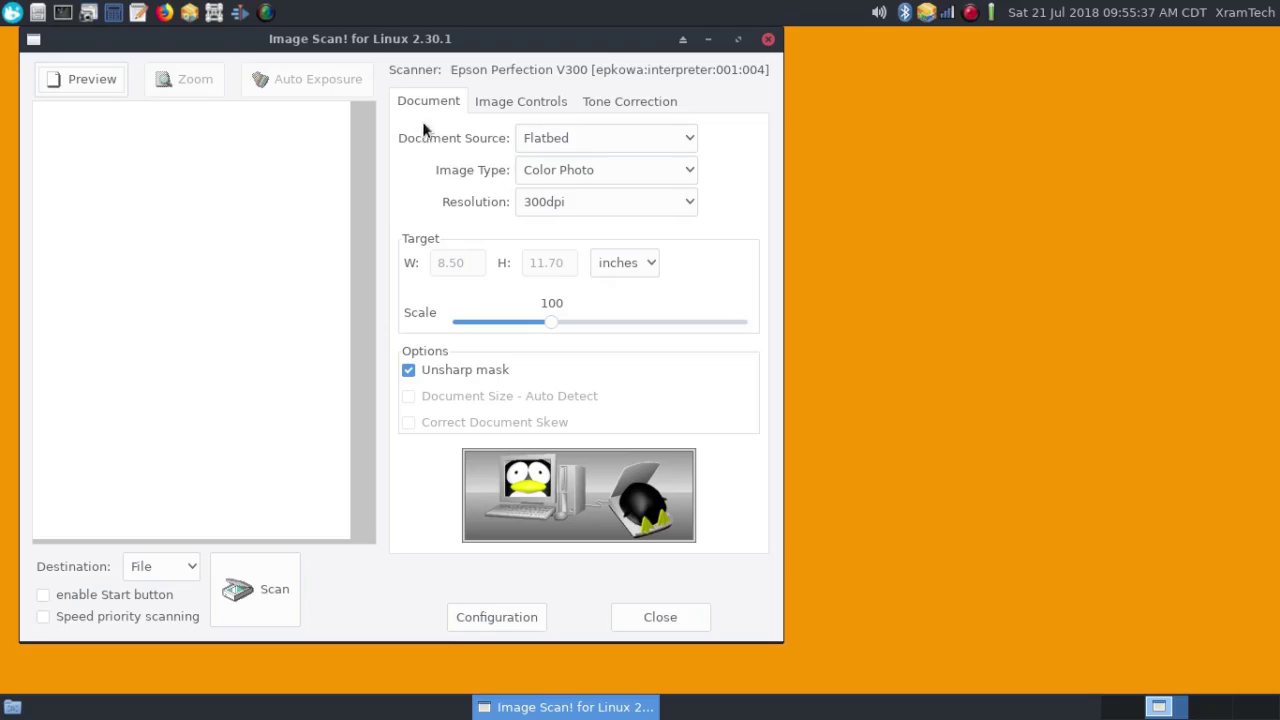
{"action": "left_click", "coordinate": [768, 40]}
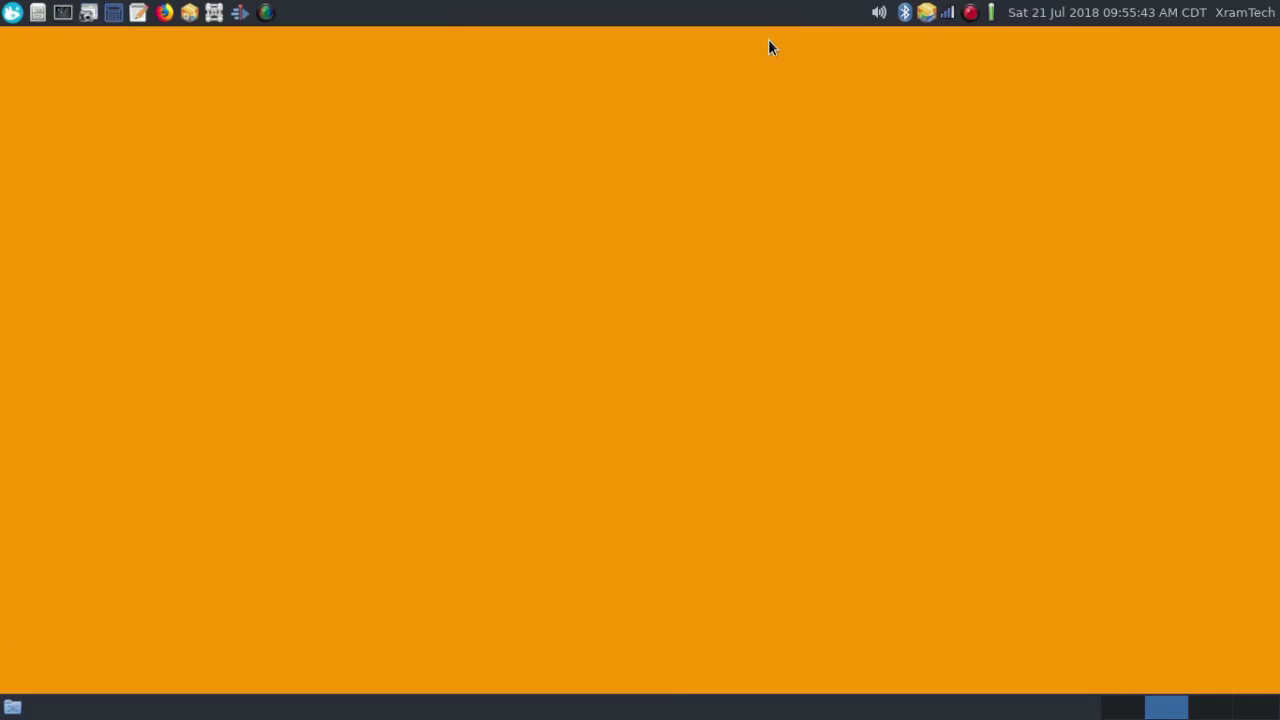